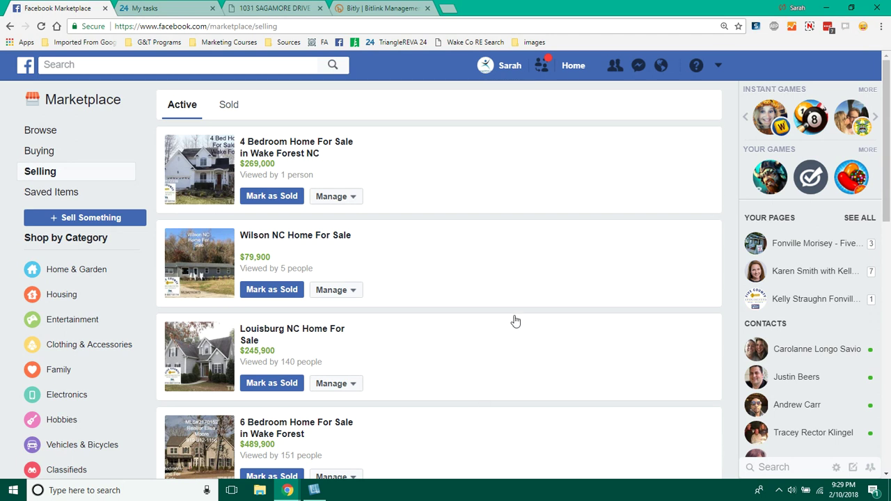
# - Start a new Item for Sale listing with the category Property For Sale
pyautogui.click(93, 218)
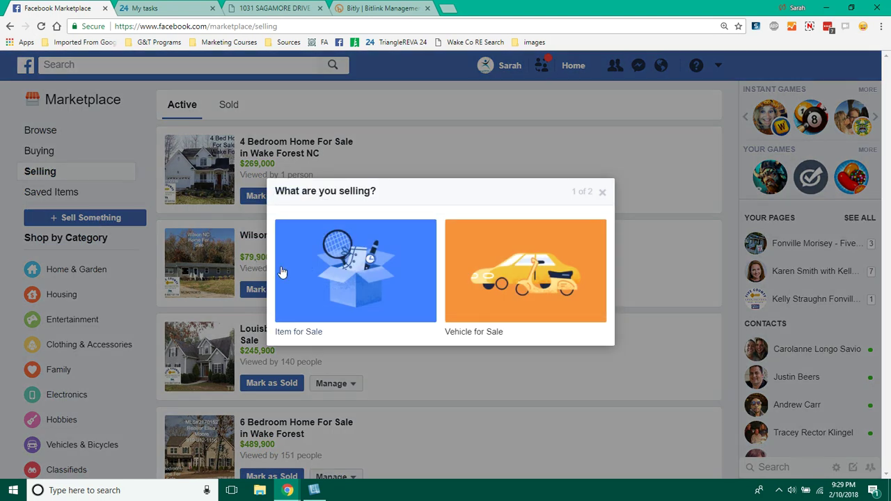
pyautogui.click(312, 273)
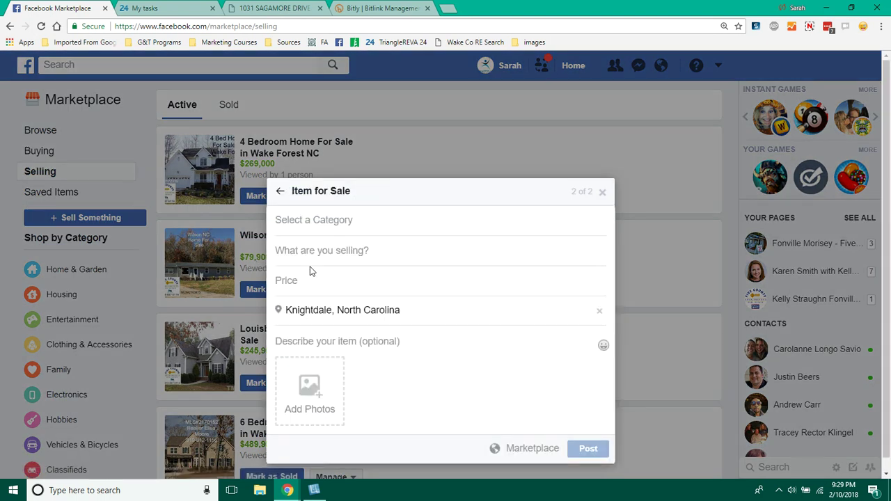
pyautogui.click(371, 224)
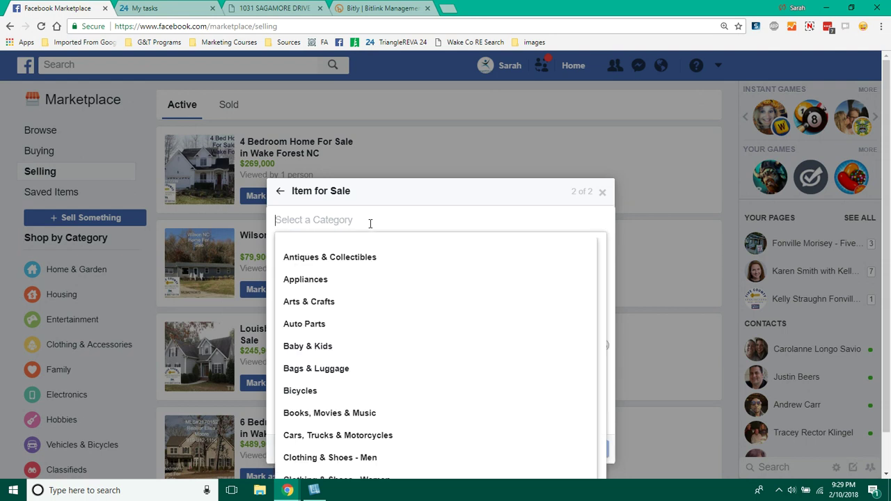
pyautogui.write('prop')
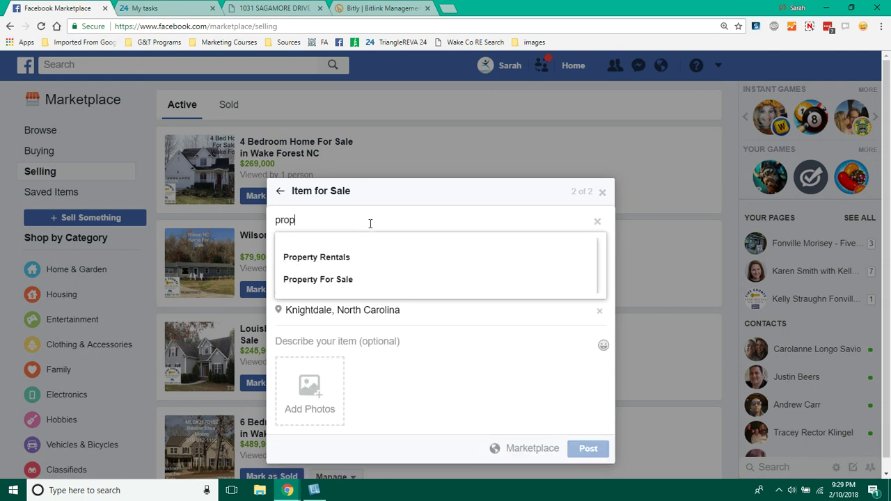
pyautogui.click(340, 280)
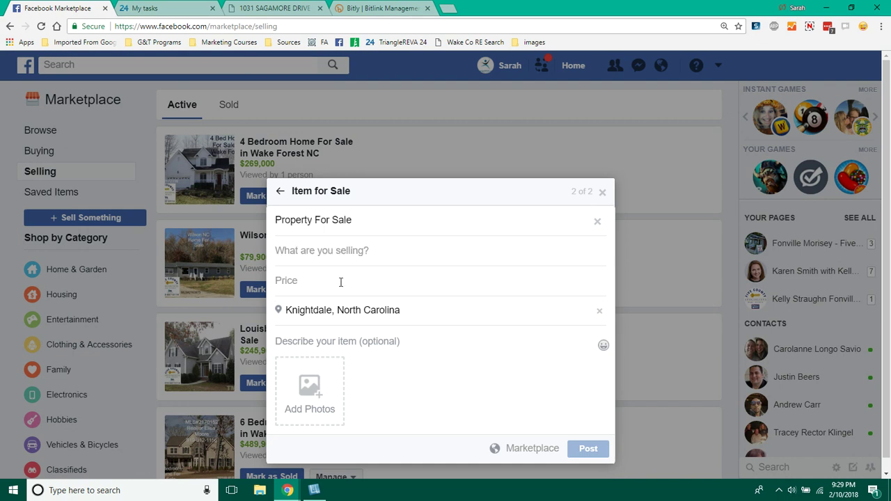
pyautogui.click(351, 251)
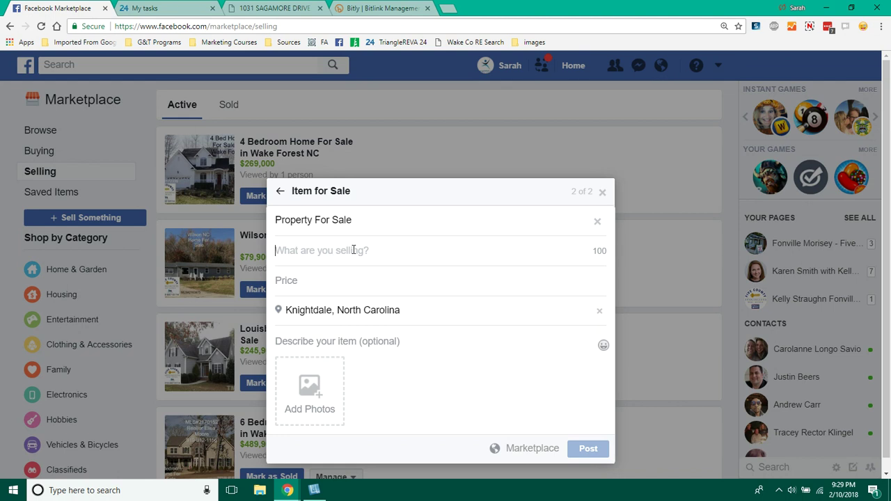
pyautogui.click(354, 250)
pyautogui.click(273, 9)
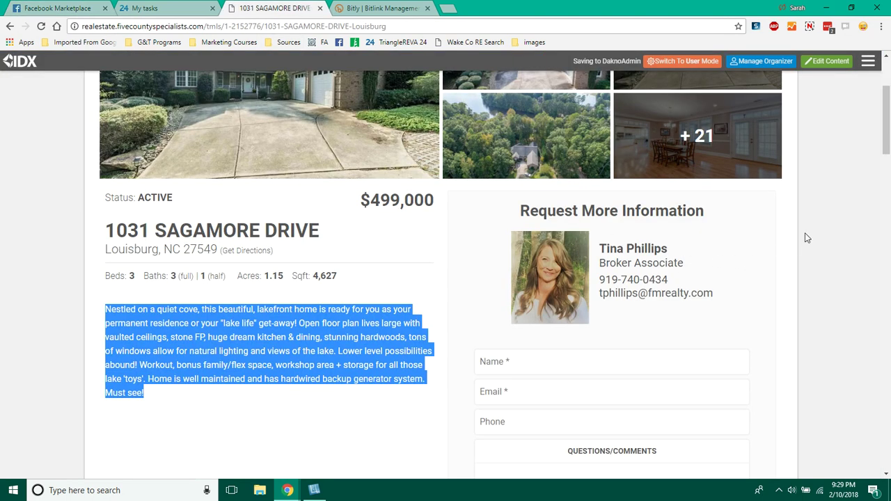
pyautogui.moveTo(886, 147); pyautogui.dragTo(889, 90)
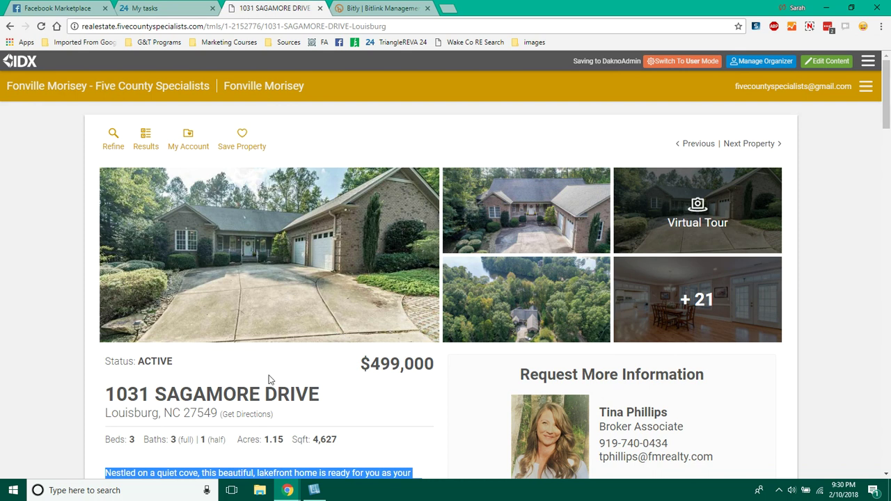
pyautogui.click(72, 14)
# - Enter 'Lakefront Home For Sale in Louisburg NC' as the listing title
pyautogui.write('Lak')
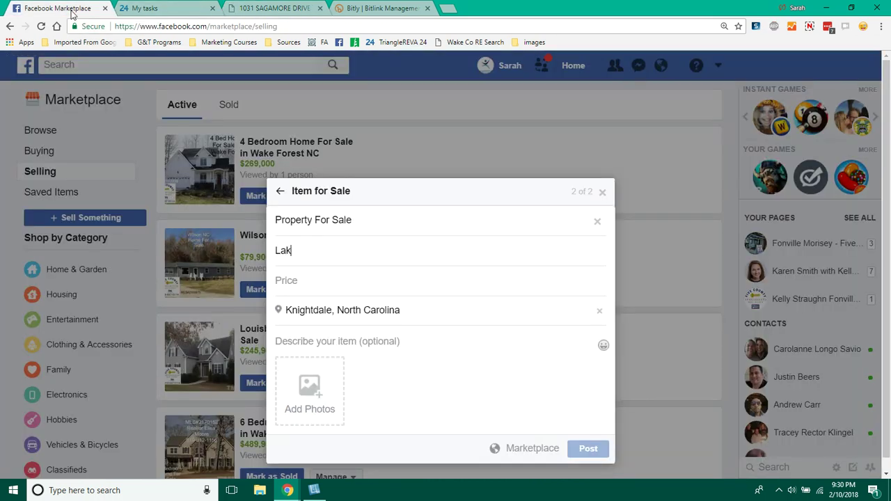
pyautogui.write('efront Home For Sale ')
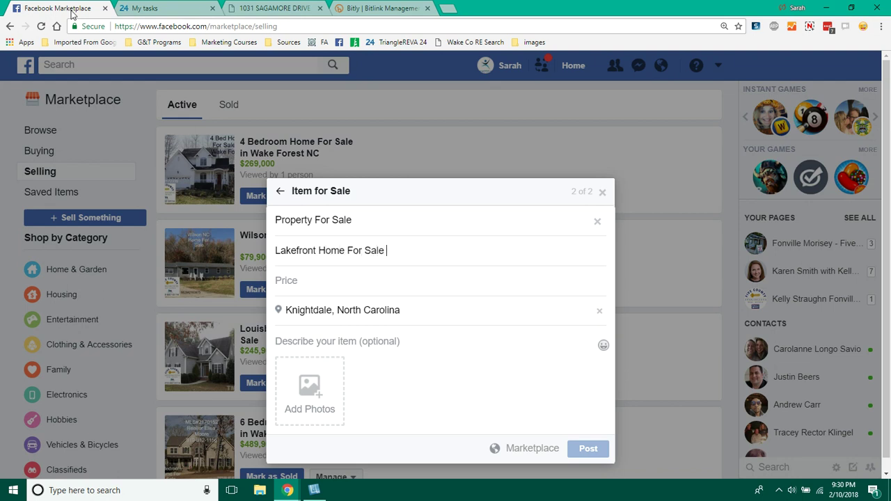
pyautogui.write('in Louisburg NC')
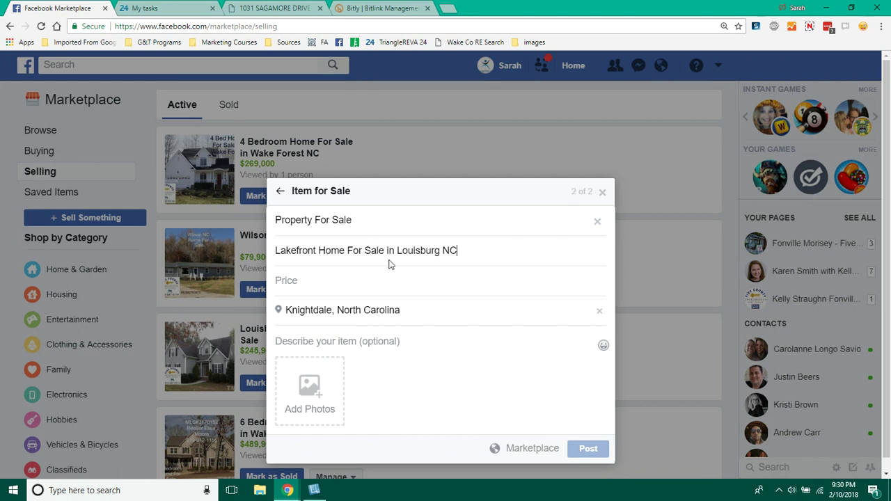
pyautogui.click(474, 250)
pyautogui.click(303, 18)
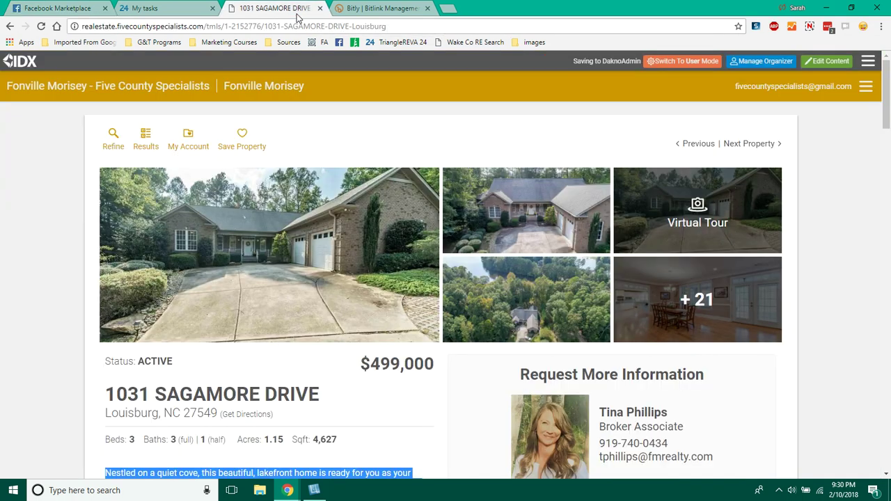
pyautogui.click(77, 8)
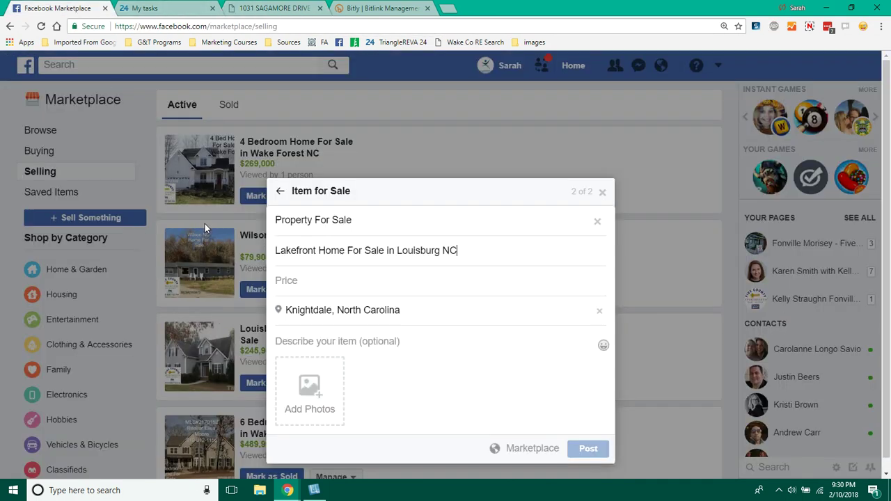
# - Set the price to 499000 and the location to Louisburg, North Carolina
pyautogui.click(322, 279)
pyautogui.write('4990000')
pyautogui.press('Tab')
pyautogui.write('loui')
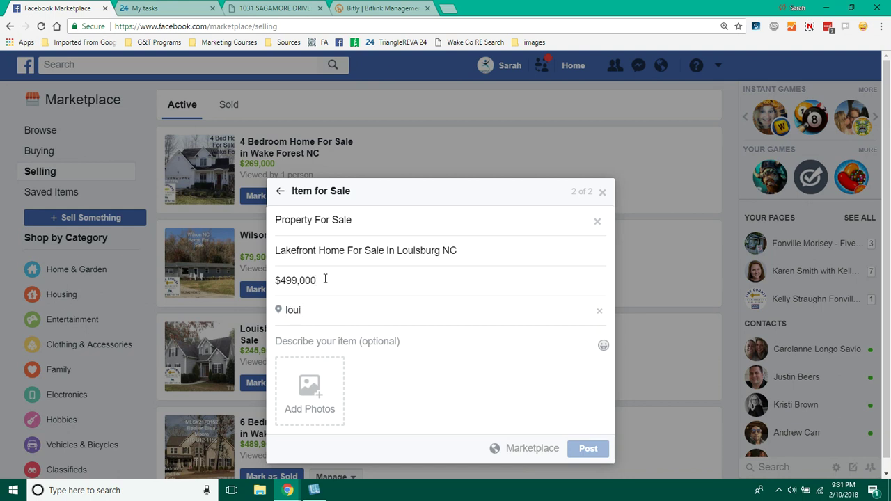
pyautogui.write('sburg')
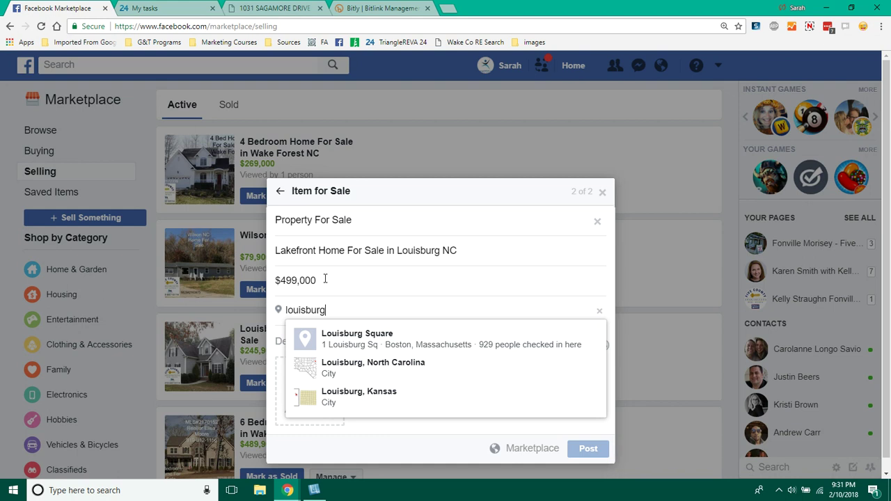
pyautogui.click(341, 367)
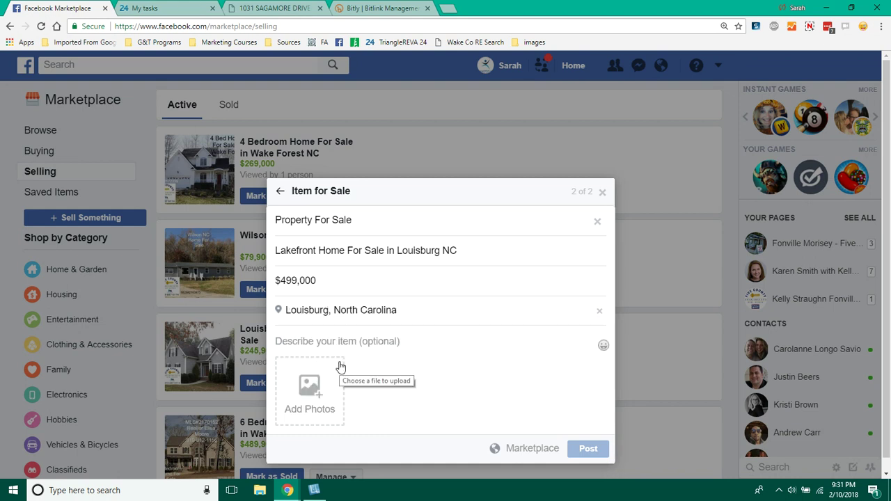
pyautogui.moveTo(457, 252); pyautogui.dragTo(392, 278)
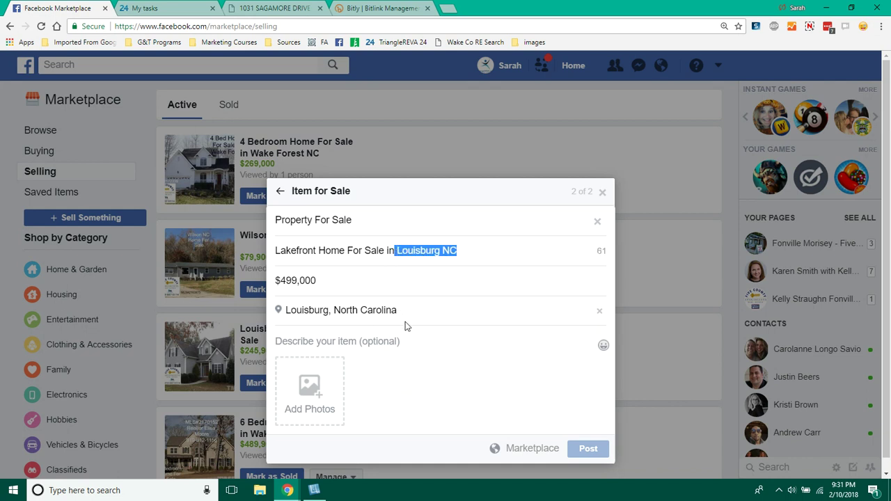
pyautogui.click(277, 8)
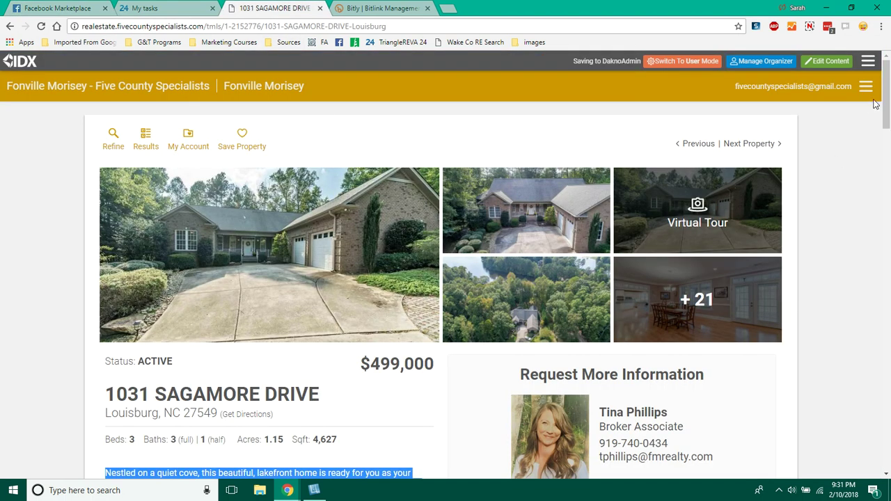
pyautogui.moveTo(887, 100); pyautogui.dragTo(886, 133)
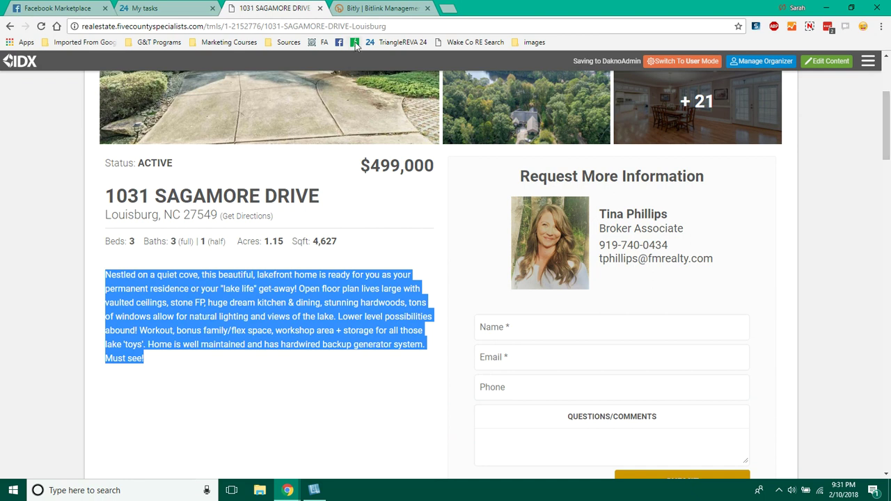
pyautogui.click(50, 9)
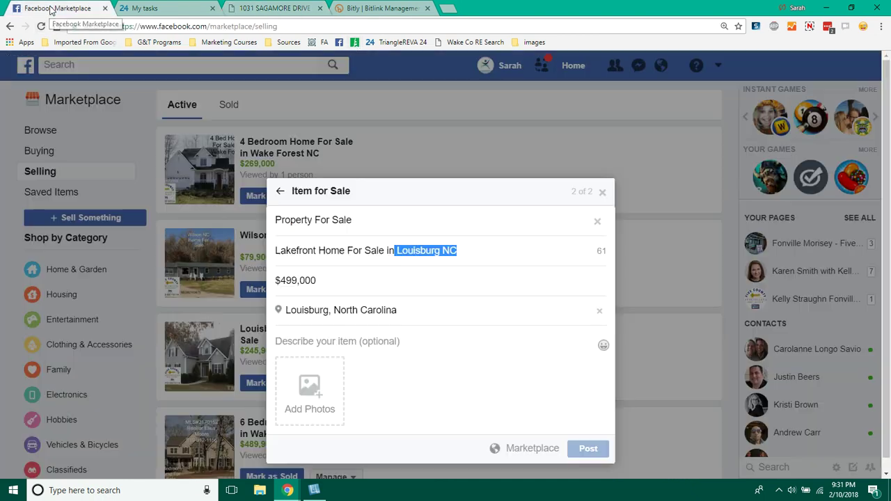
pyautogui.click(339, 342)
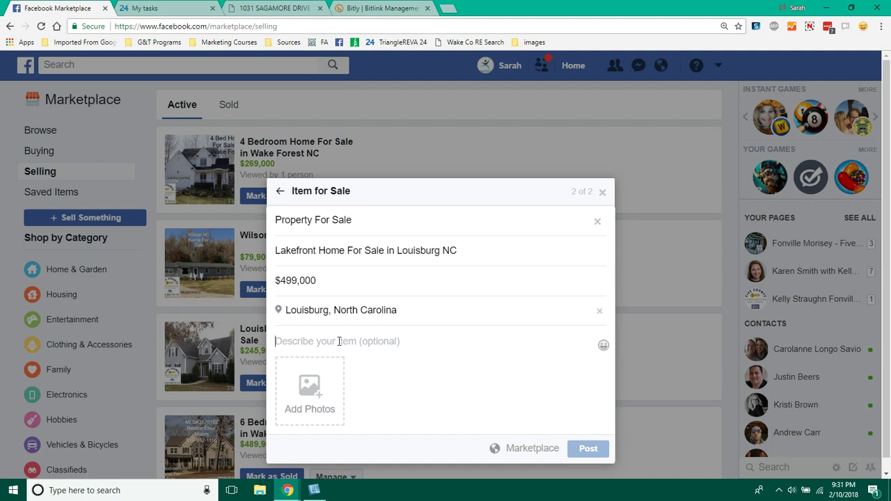
# - Paste the 'Nestled on a quiet cove' property text into the description
pyautogui.write('Nestled on a quiet cove, this beautiful, lakefront home is ready for you as your permanent residence or your "lake life" get-away! Open floor plan lives large with vaulted ceilings, stone FP, huge dream kitchen & dining, stunning hardwoods, tons of windows allow for natural lighting and views of the lake. Lower level possibilities abound! Workout, bonus family/flex space, workshop area + storage for all those lake \'toys\'. Home is well maintained and has hardwired backup generator system. Must see!')
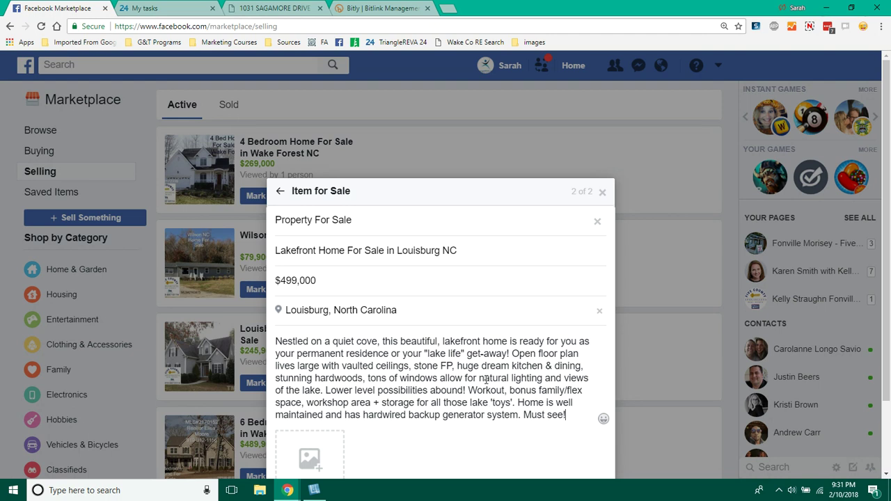
pyautogui.click(276, 345)
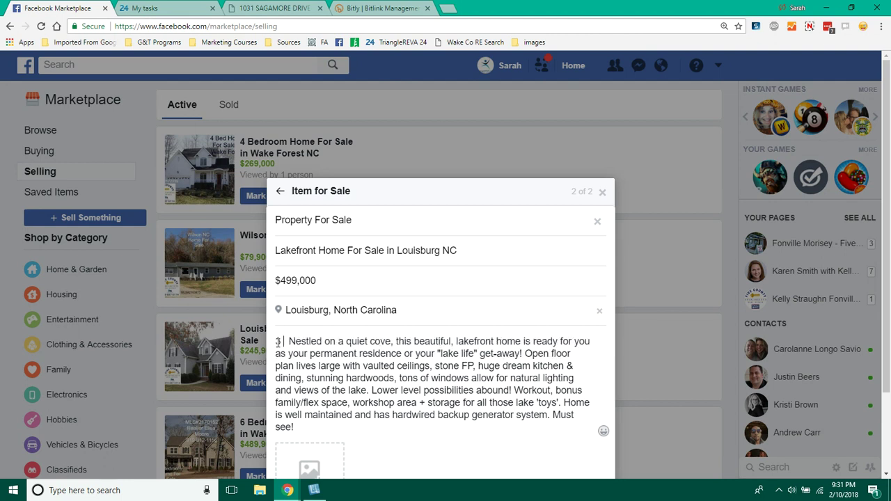
# - Insert a bed emoji after the 3 at the start of the description
pyautogui.click(862, 26)
pyautogui.write('bed')
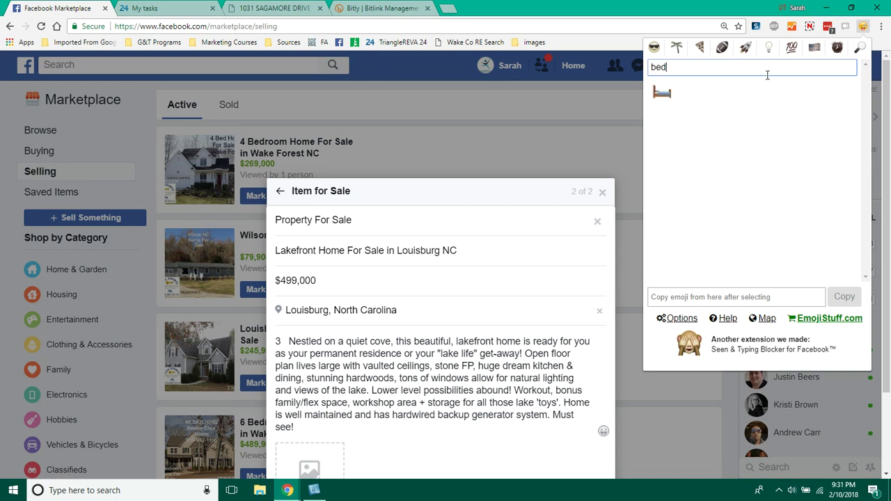
pyautogui.click(662, 92)
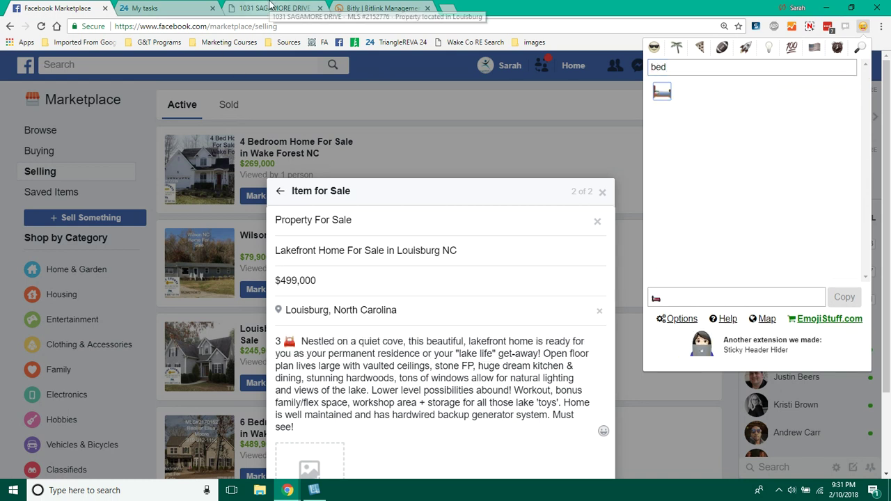
pyautogui.click(269, 8)
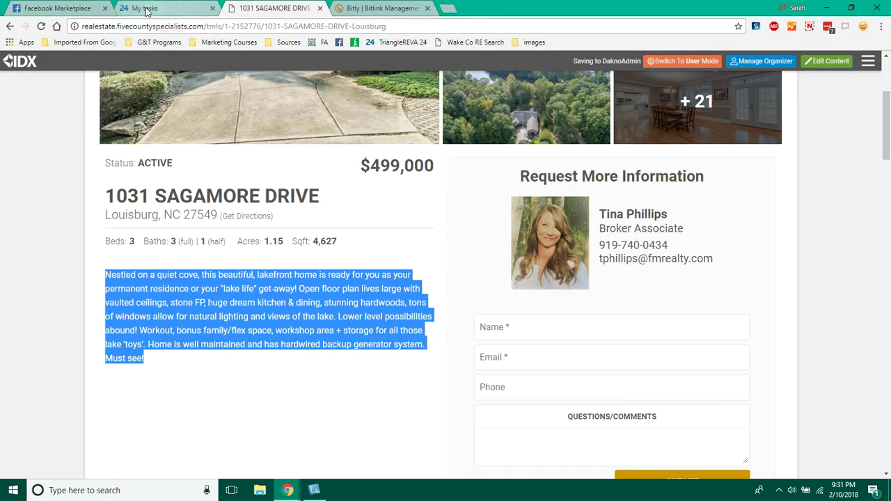
pyautogui.click(91, 10)
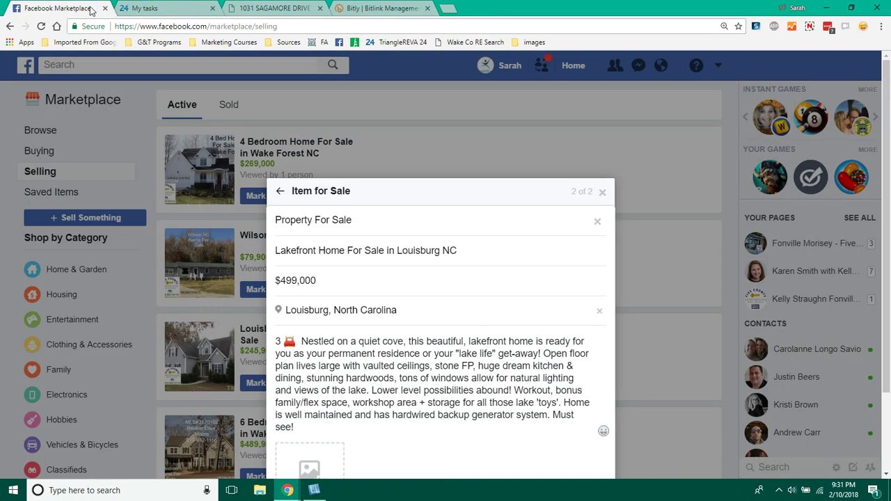
# - Add '3.5' followed by a bathtub emoji and remove the stray character
pyautogui.write('3.5')
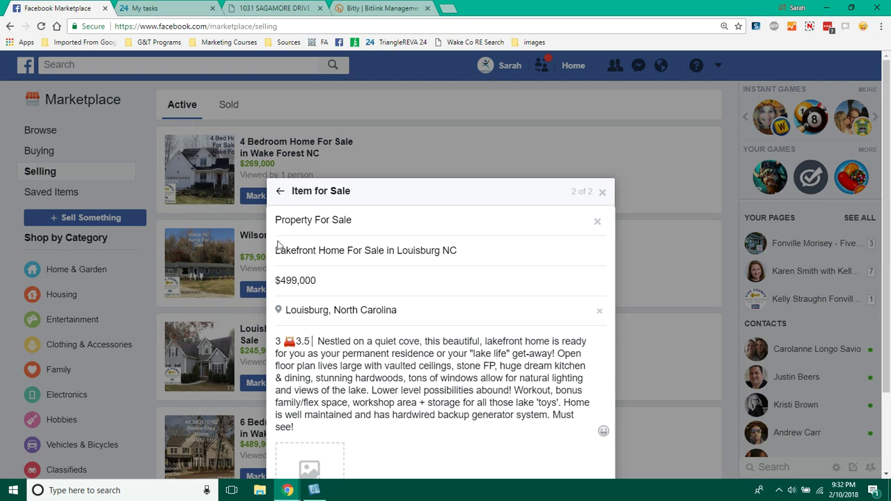
pyautogui.click(298, 343)
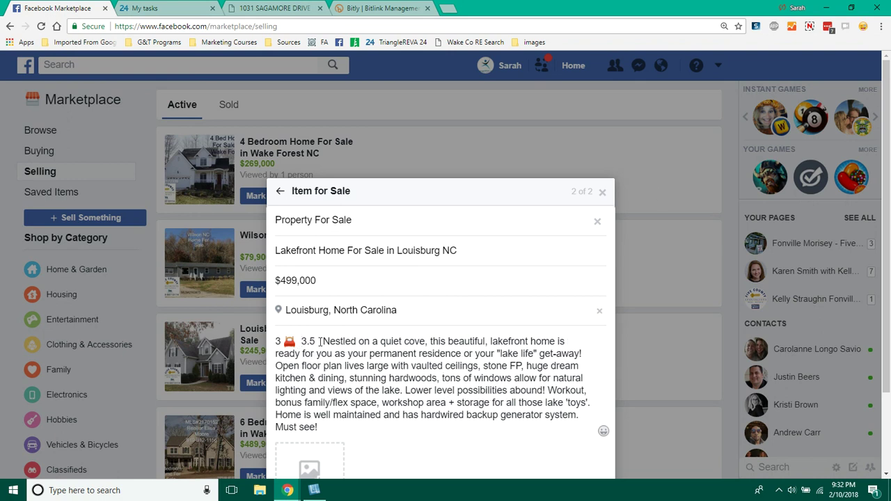
pyautogui.click(863, 28)
pyautogui.write('bath')
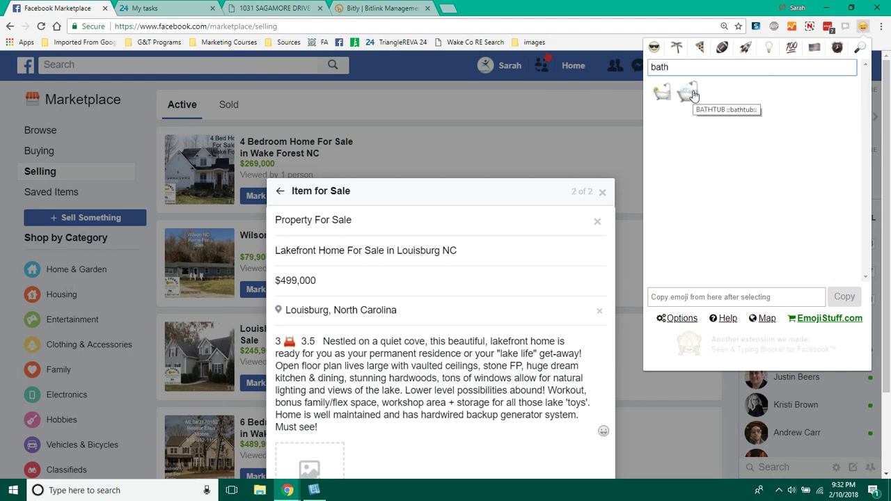
pyautogui.click(692, 93)
pyautogui.click(325, 341)
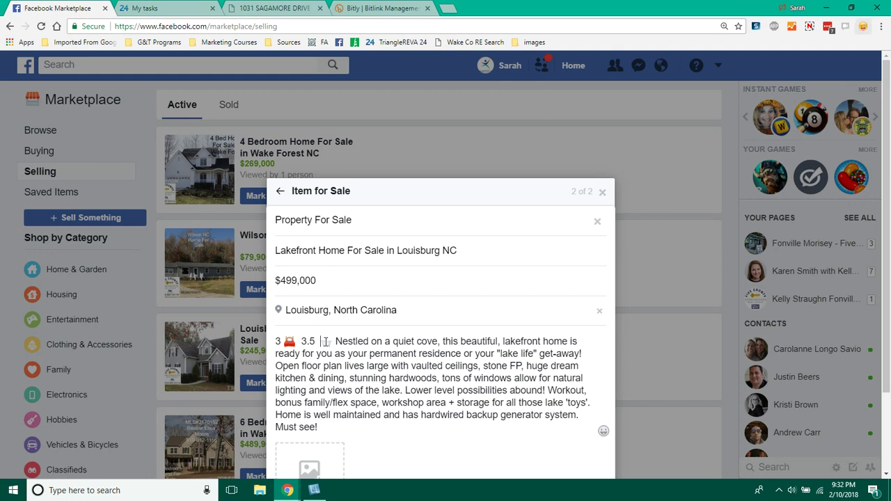
pyautogui.press('BackSpace')
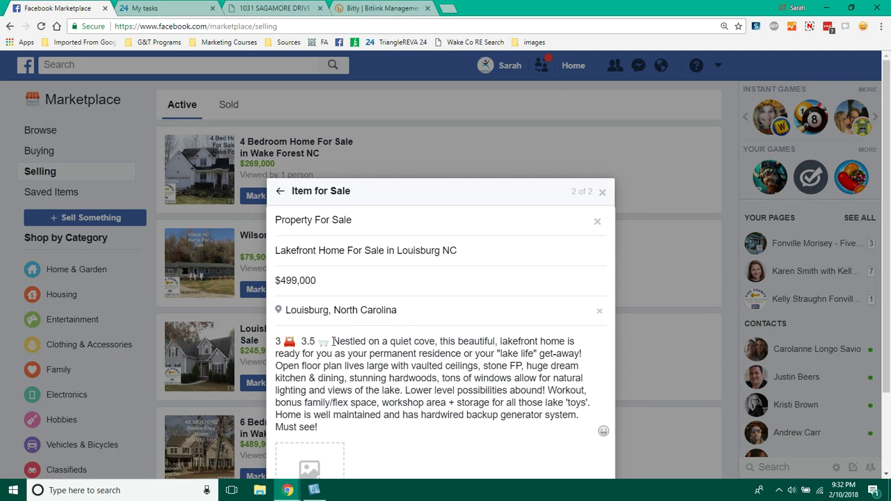
pyautogui.click(288, 8)
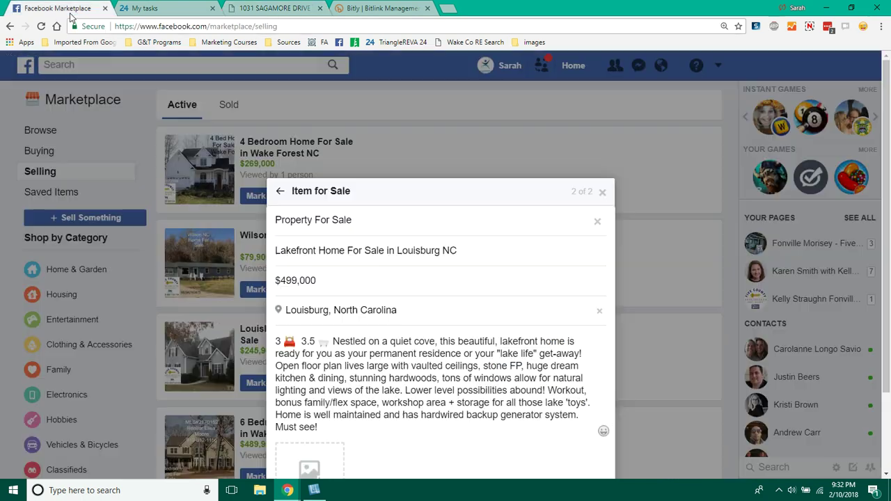
pyautogui.click(70, 14)
# - Add '4,627 square foot home on 1.15 acre lot.' before the lakefront paragraph
pyautogui.write('4,627')
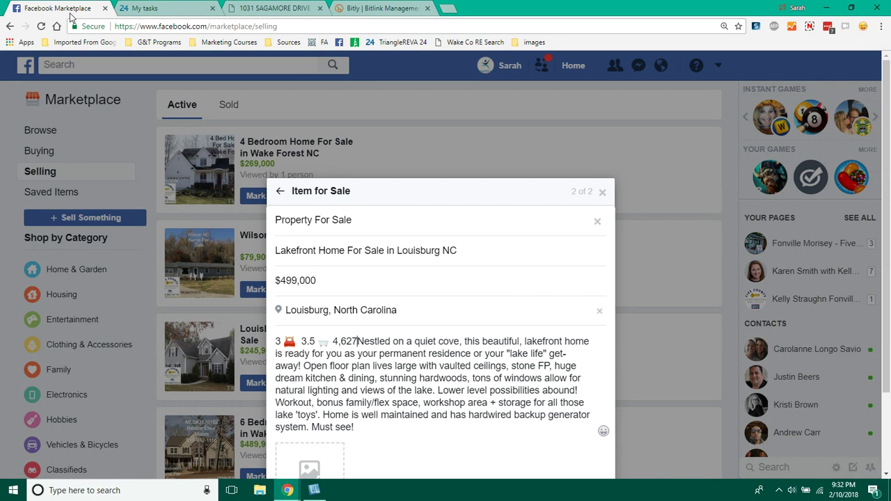
pyautogui.write(' s')
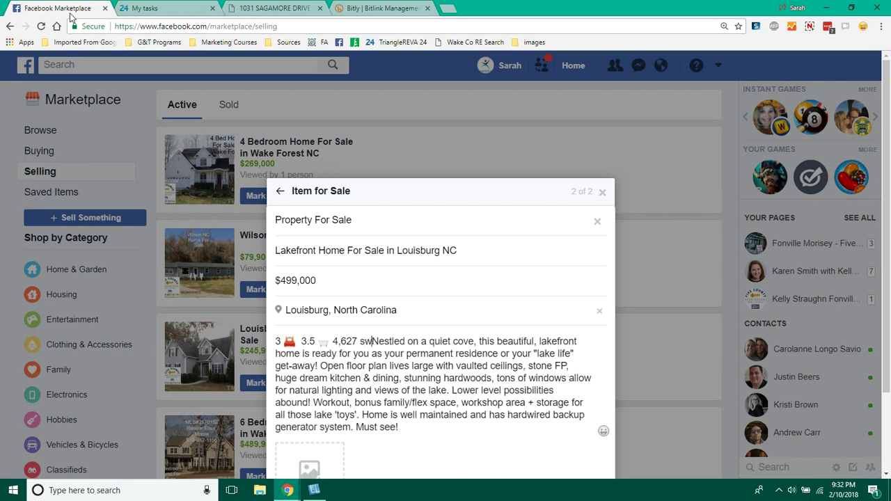
pyautogui.write('quare foot ')
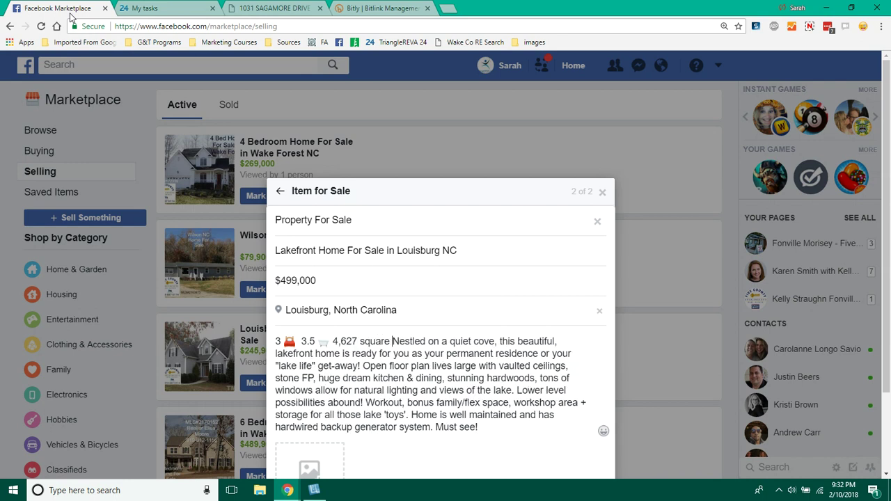
pyautogui.write('home on')
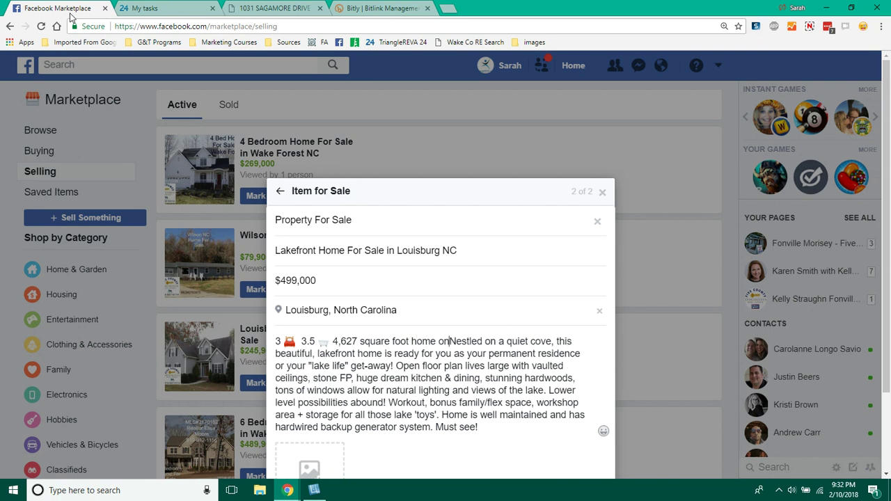
pyautogui.click(277, 8)
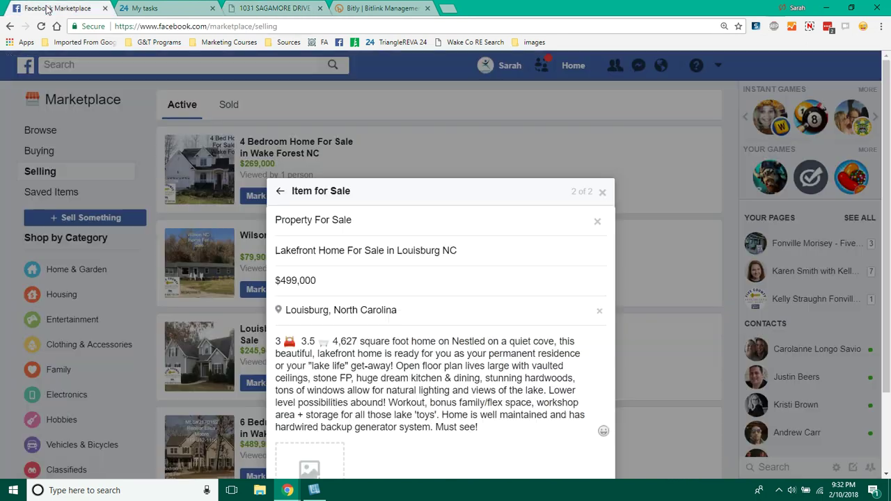
pyautogui.click(47, 8)
pyautogui.write('on')
pyautogui.press('BackSpace')
pyautogui.press('BackSpace')
pyautogui.write('1.15')
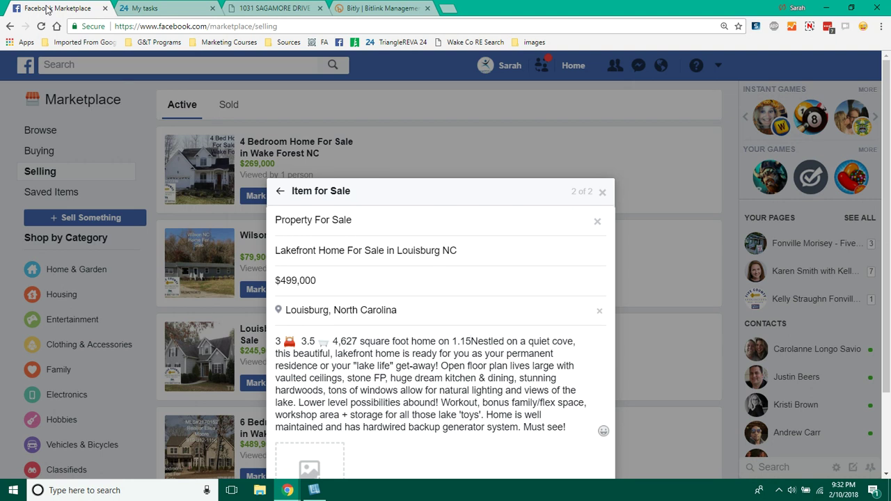
pyautogui.write(' acre ')
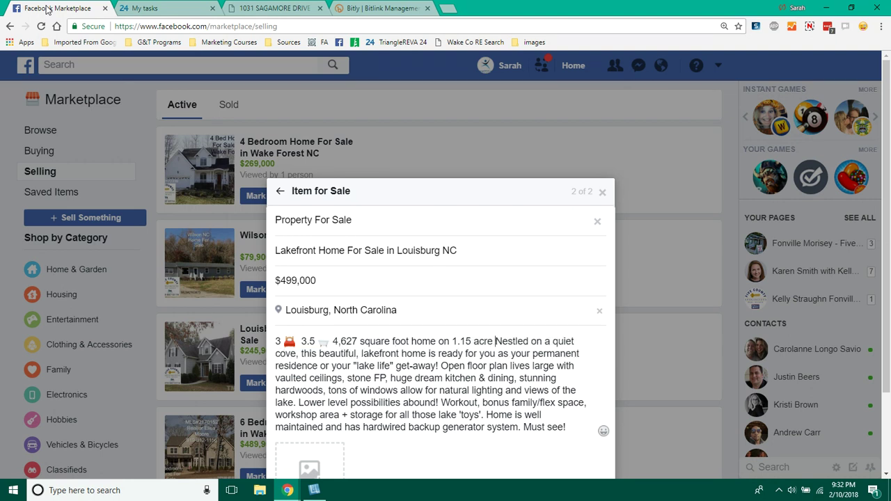
pyautogui.write('lot')
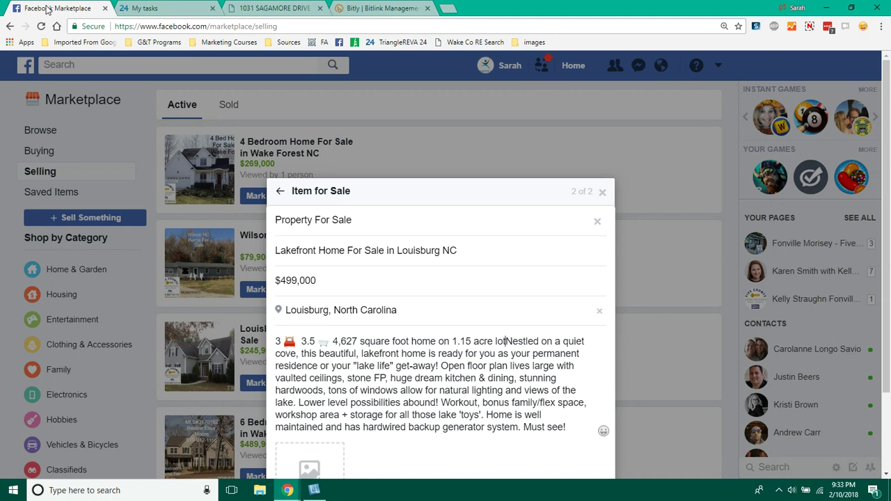
pyautogui.write('.')
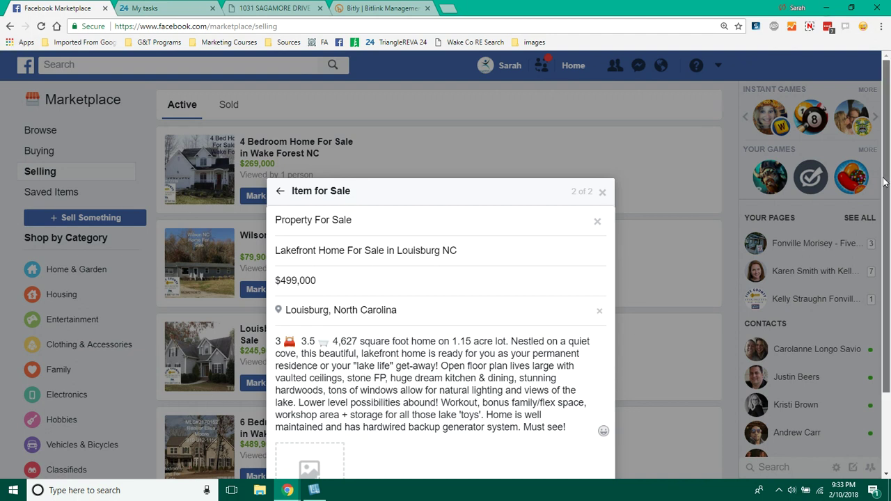
pyautogui.scroll(-2, 888, 258)
pyautogui.moveTo(888, 258); pyautogui.dragTo(888, 268)
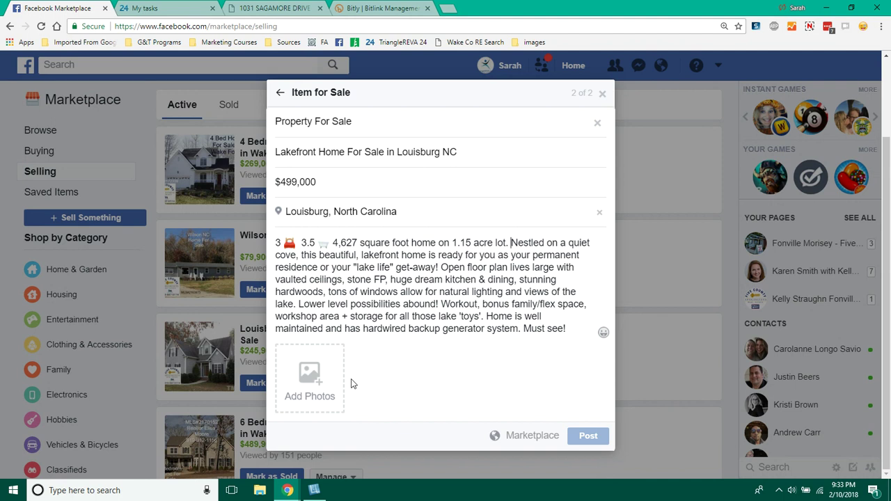
pyautogui.click(317, 376)
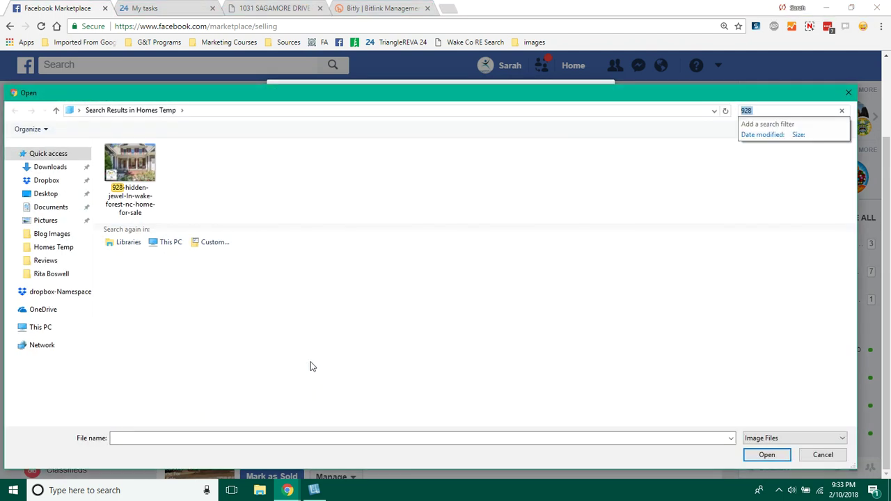
pyautogui.click(51, 249)
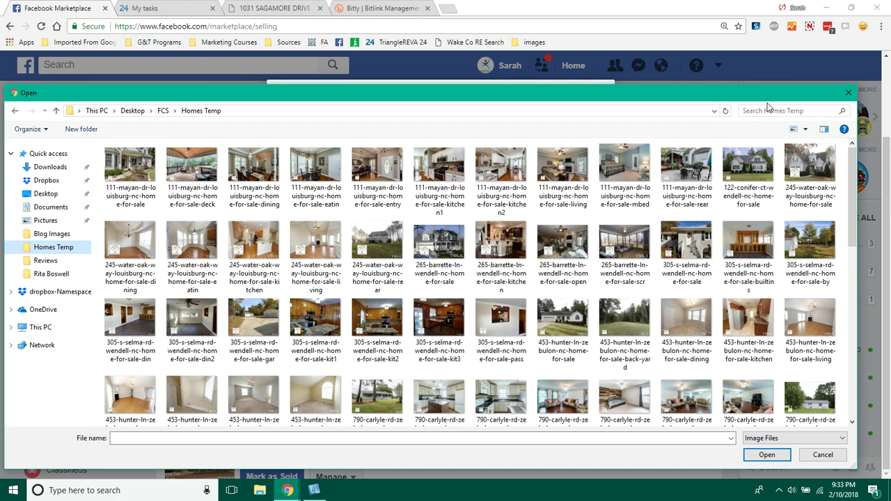
pyautogui.click(768, 112)
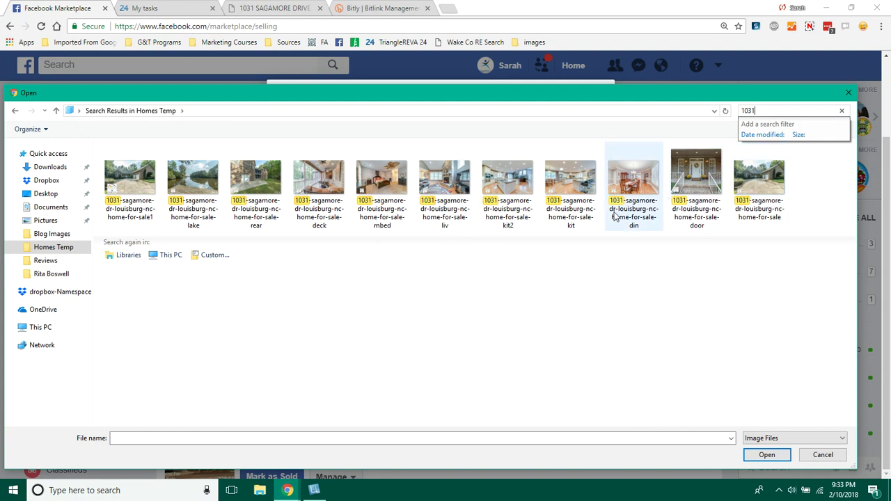
pyautogui.click(140, 183)
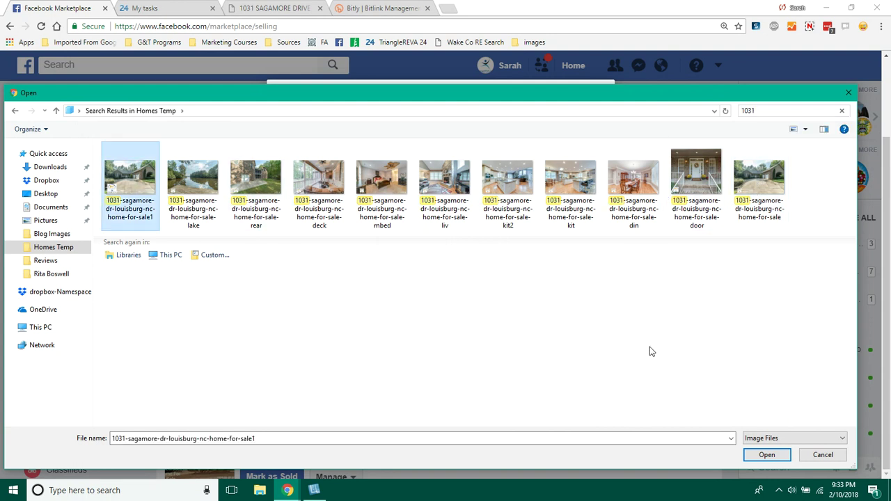
pyautogui.click(766, 456)
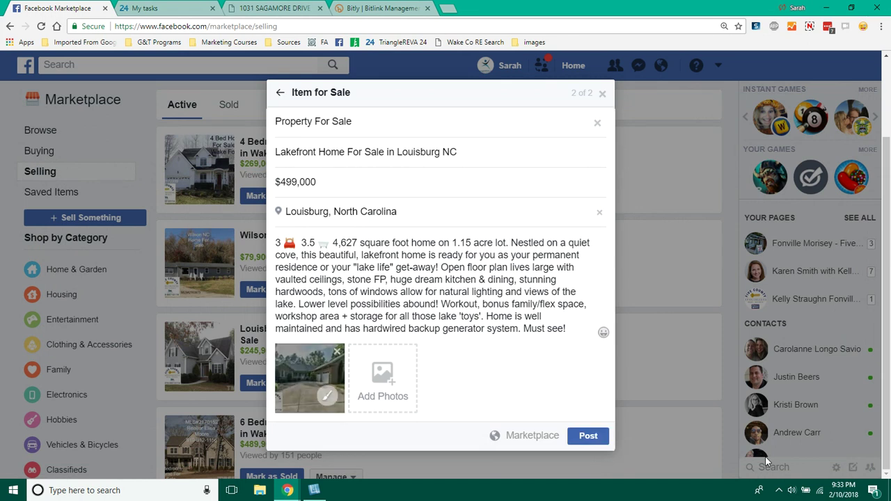
pyautogui.click(572, 327)
pyautogui.press('Return')
pyautogui.press('Return')
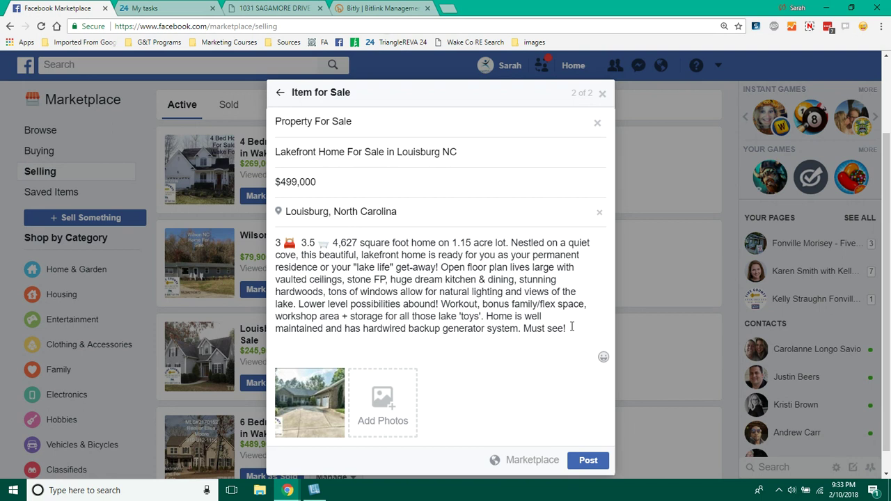
# - Copy MLS number 2152776 from the property listing page
pyautogui.click(283, 10)
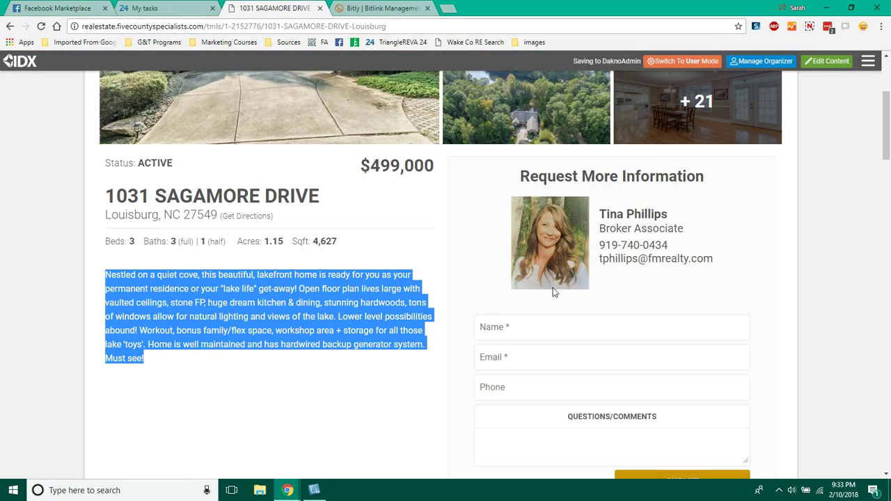
pyautogui.moveTo(888, 130); pyautogui.dragTo(889, 329)
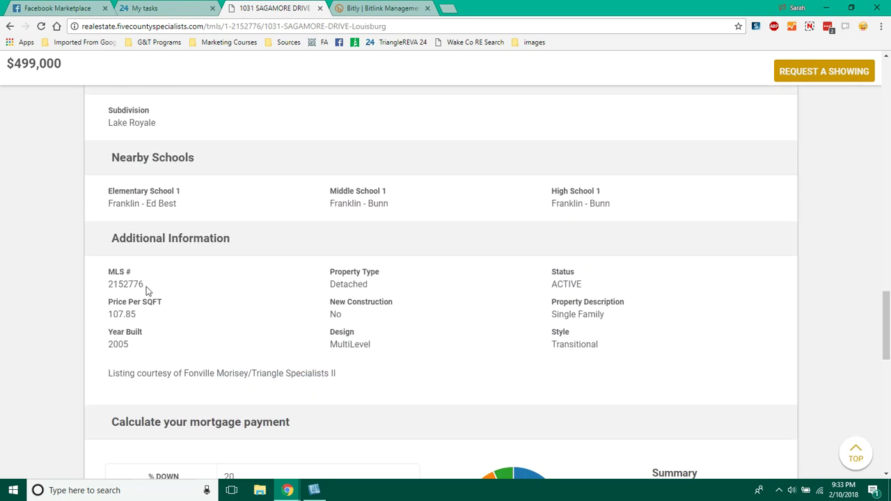
pyautogui.moveTo(144, 286); pyautogui.dragTo(110, 287)
pyautogui.hotkey('ctrl', 'c')
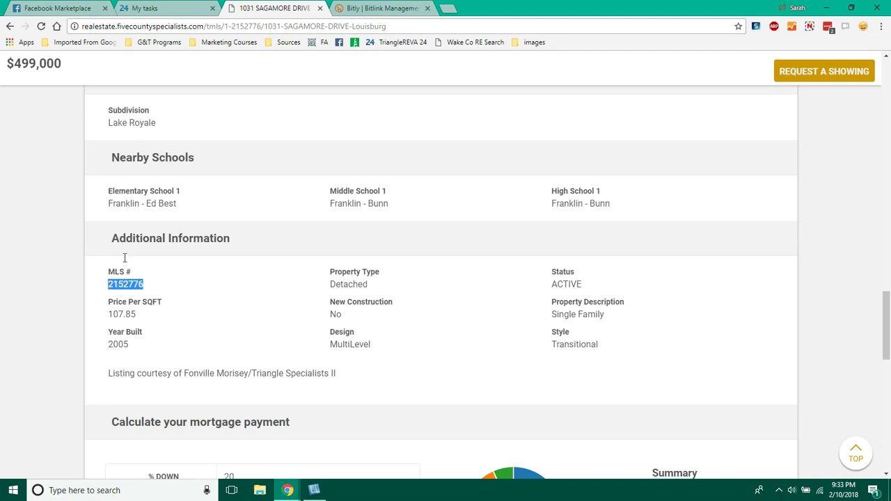
pyautogui.click(66, 10)
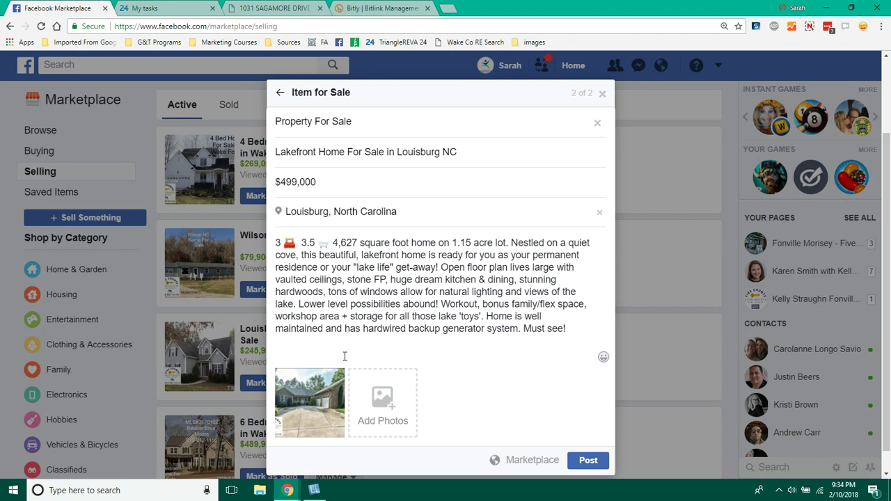
# - Append 'Listed on MLS#2152776' and 'Posted on behalf of Fonville Morisey - Five County Specialists' lines
pyautogui.write('Listed on MLS#')
pyautogui.hotkey('ctrl', 'v')
pyautogui.press('Return')
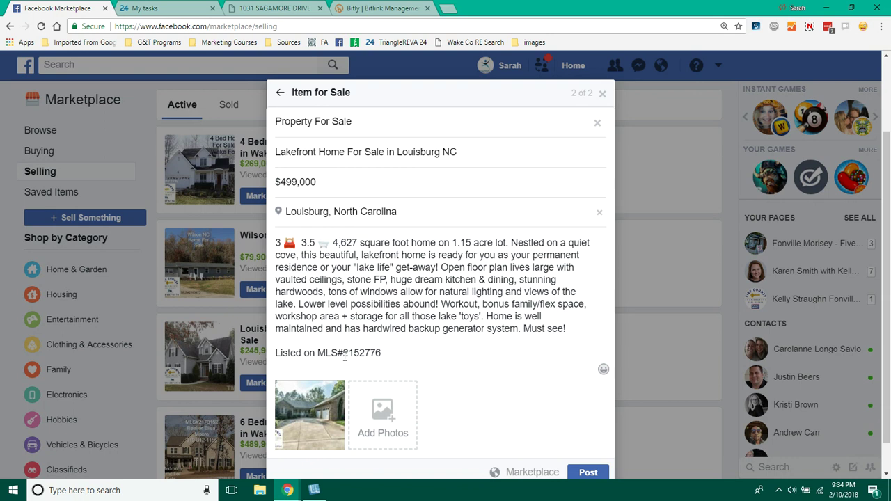
pyautogui.write('Posted on behalf of Five')
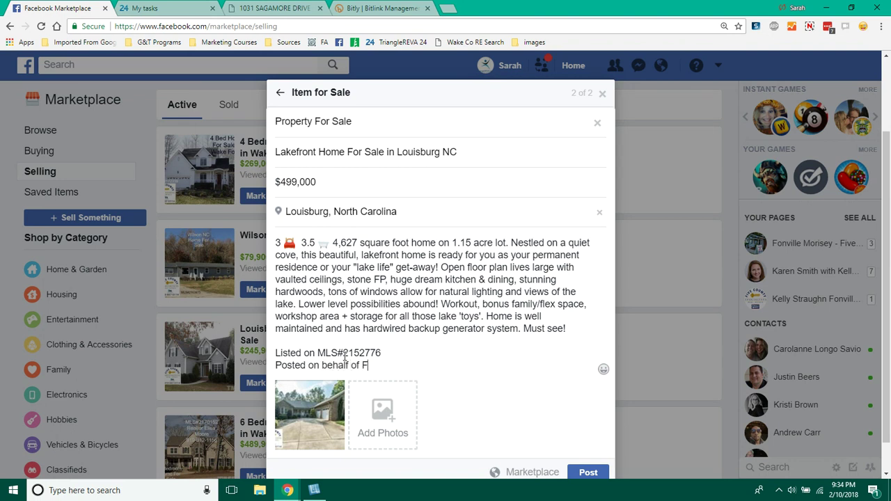
pyautogui.press('BackSpace')
pyautogui.press('BackSpace')
pyautogui.press('BackSpace')
pyautogui.press('BackSpace')
pyautogui.write('Fonville Morisey - Five County ')
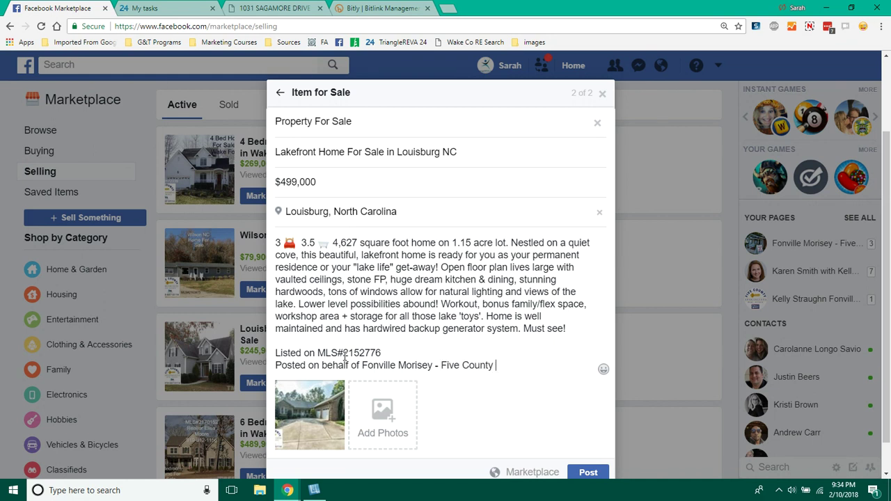
pyautogui.write('Specialists')
pyautogui.press('Return')
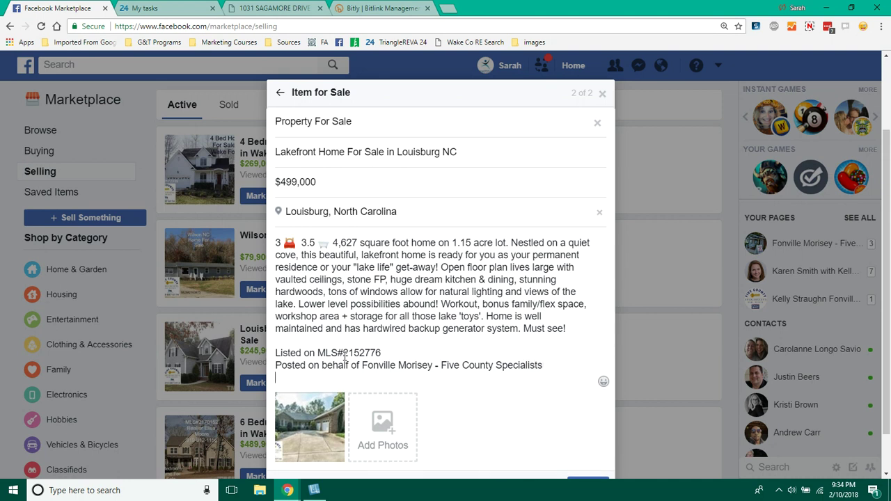
# - Insert a laptop emoji on its own line after 'Must see!'
pyautogui.click(567, 331)
pyautogui.press('Return')
pyautogui.press('Return')
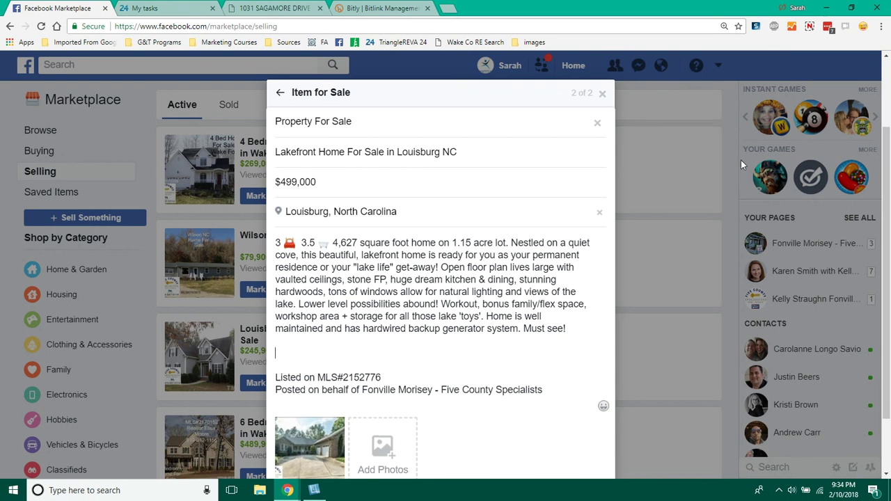
pyautogui.click(864, 26)
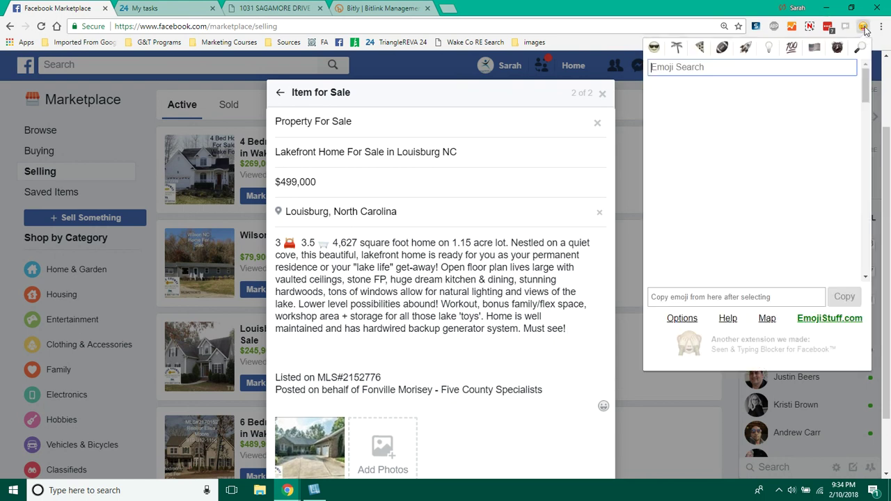
pyautogui.write('comp')
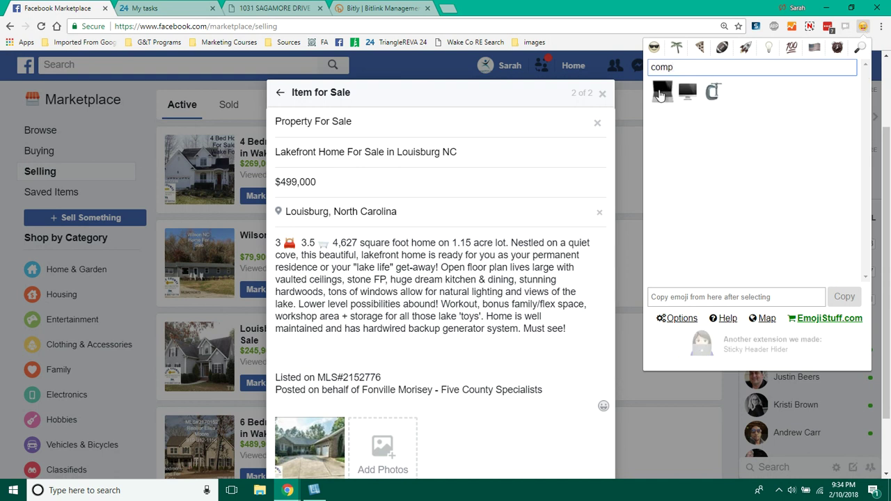
pyautogui.click(661, 94)
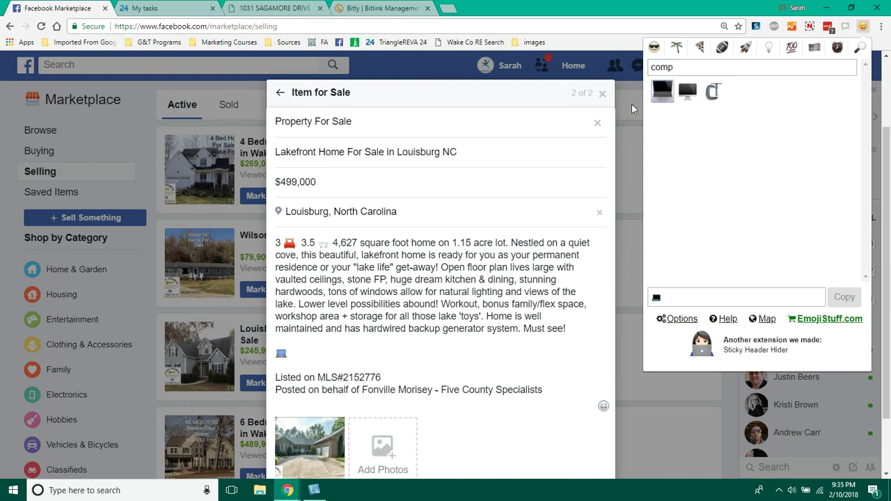
pyautogui.click(324, 349)
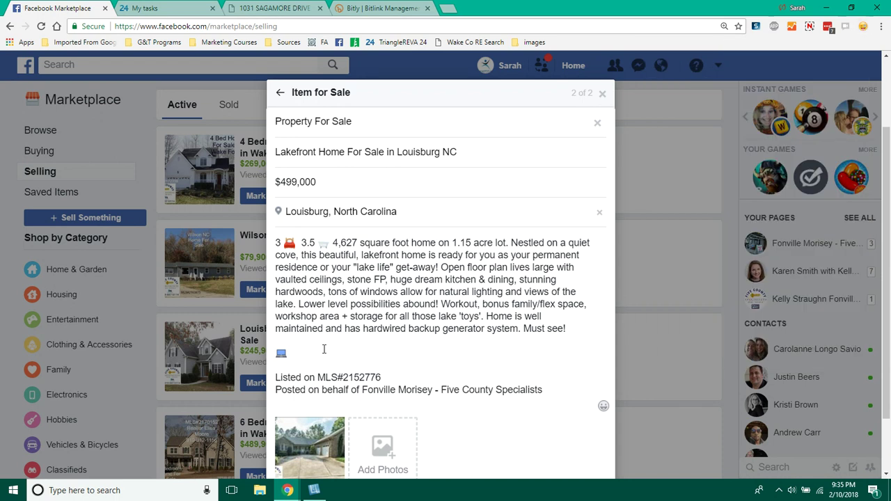
pyautogui.click(376, 9)
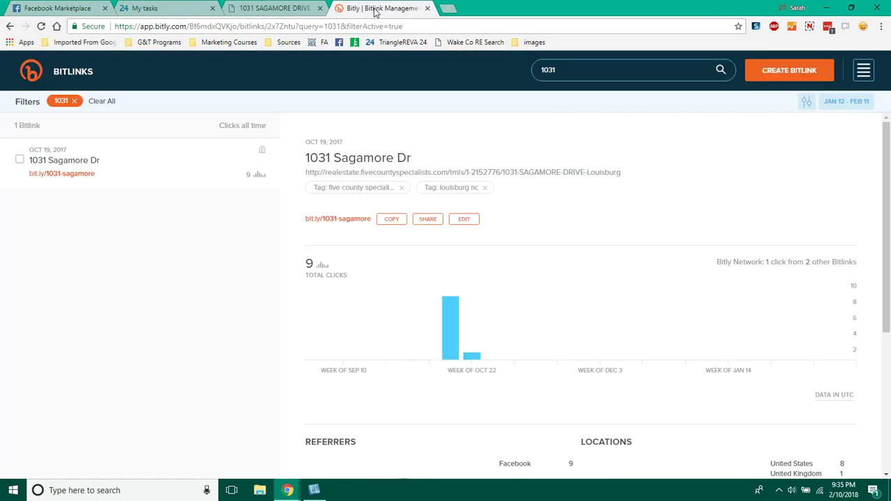
pyautogui.click(392, 220)
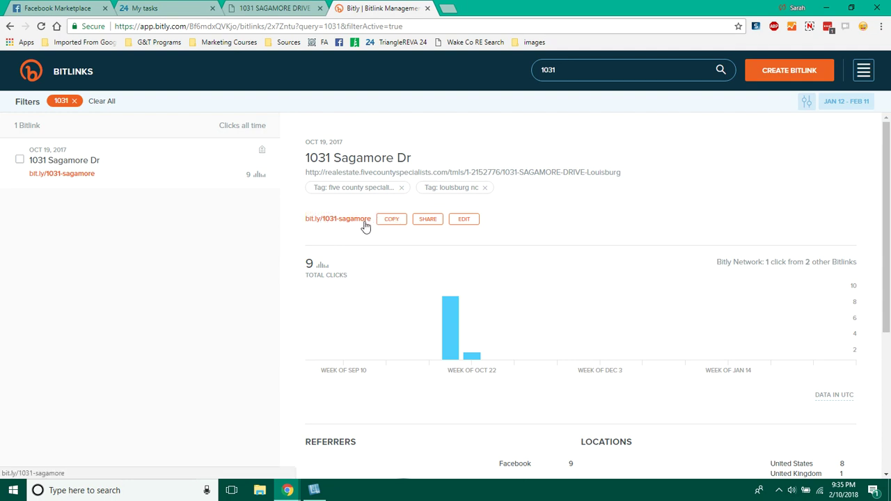
pyautogui.click(77, 9)
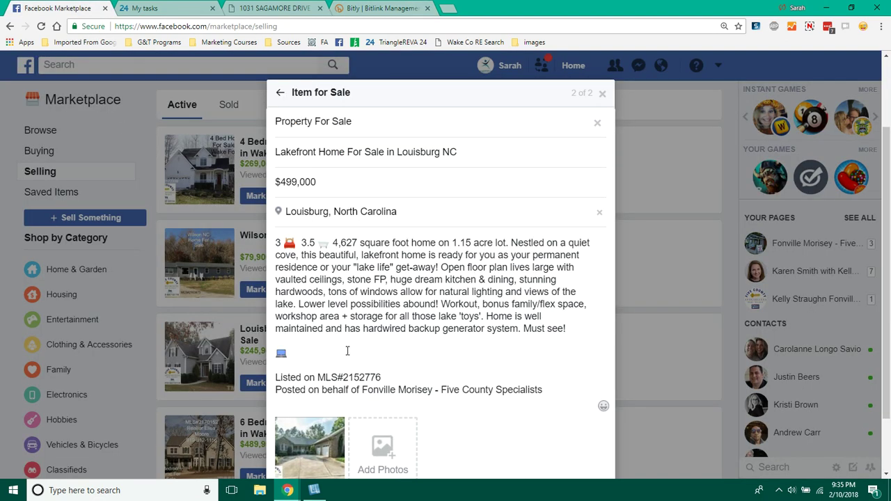
pyautogui.click(347, 351)
pyautogui.hotkey('ctrl', 'v')
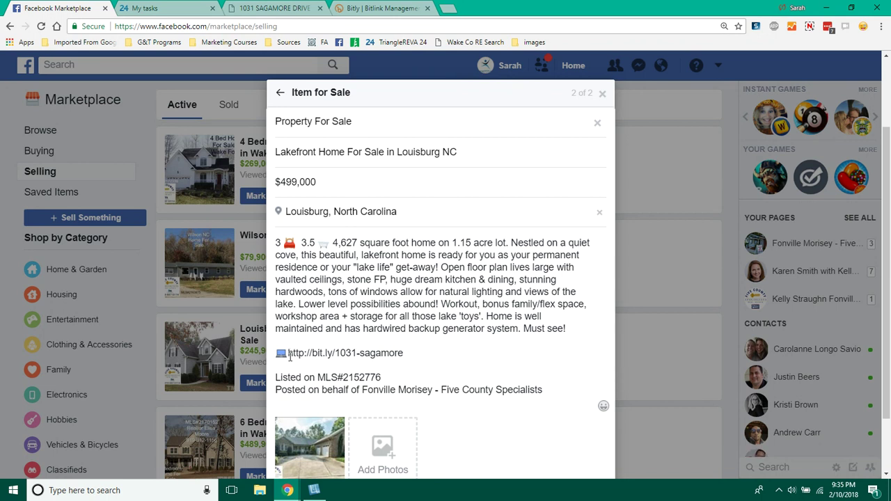
# - Write 'View all photos, details, & a virtual tour:' before the link, then start a new line after it
pyautogui.write('View all im')
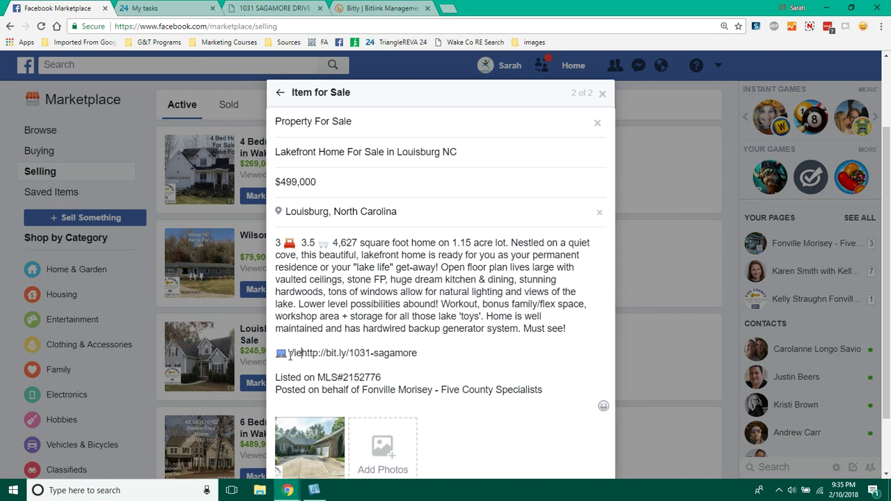
pyautogui.press('BackSpace')
pyautogui.press('BackSpace')
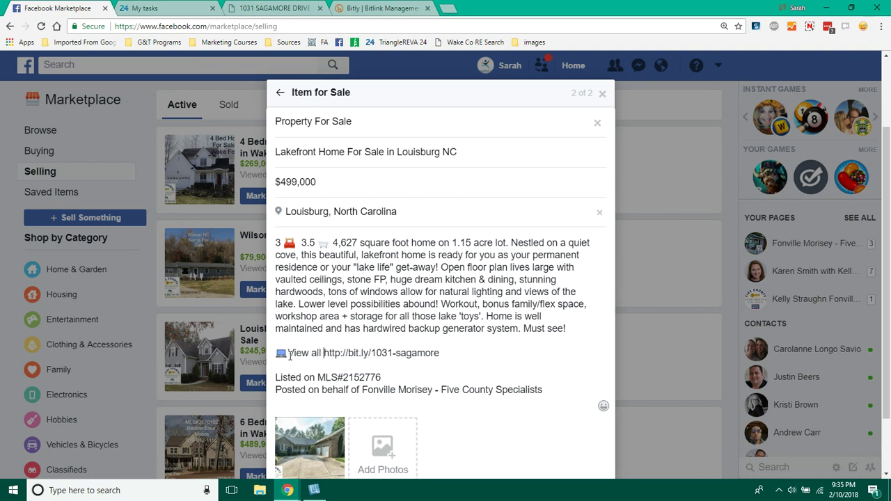
pyautogui.write('photos:')
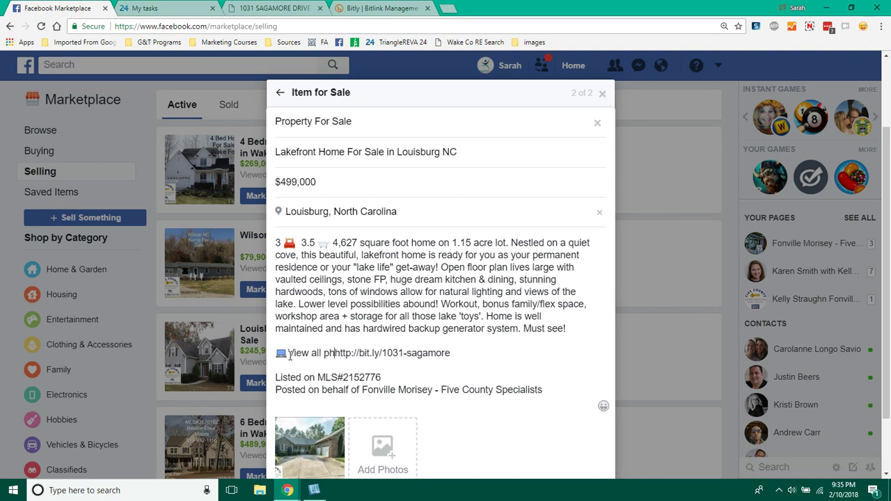
pyautogui.write(' details, ')
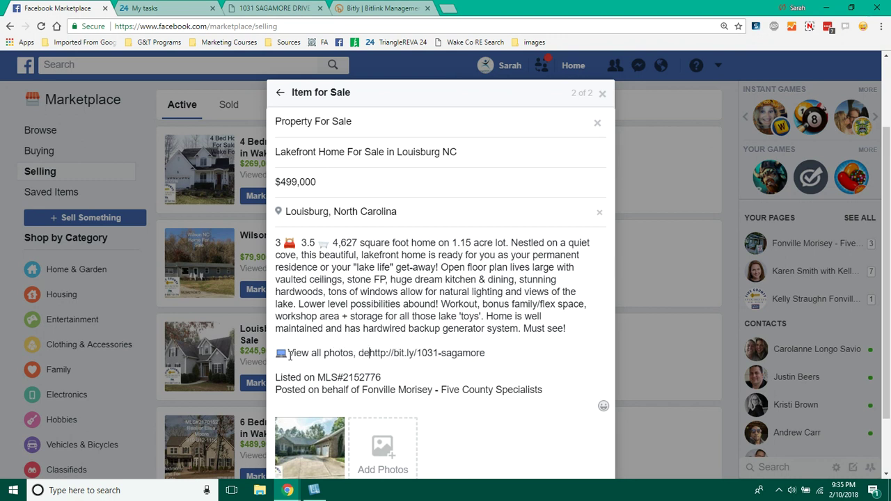
pyautogui.write('& a d')
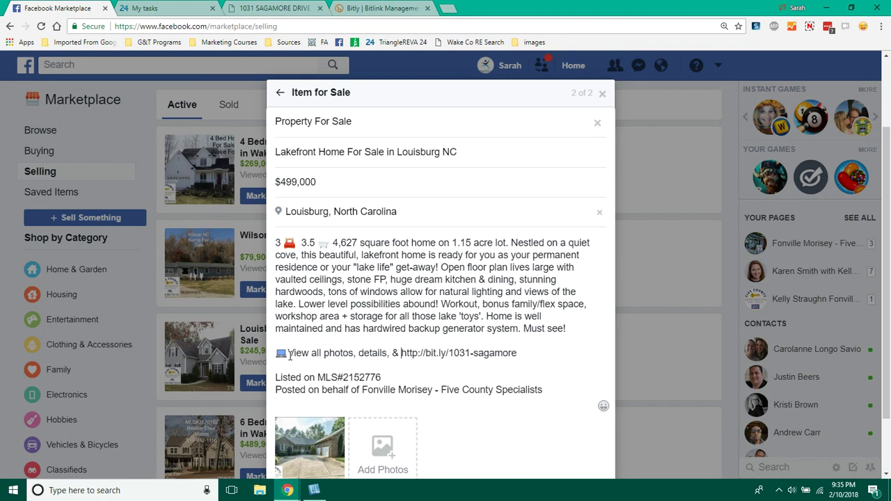
pyautogui.press('BackSpace')
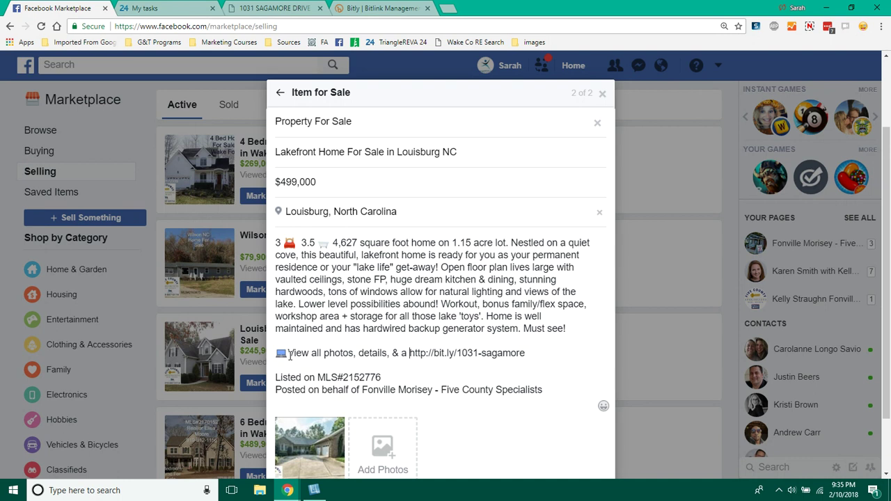
pyautogui.write('virtual tour:')
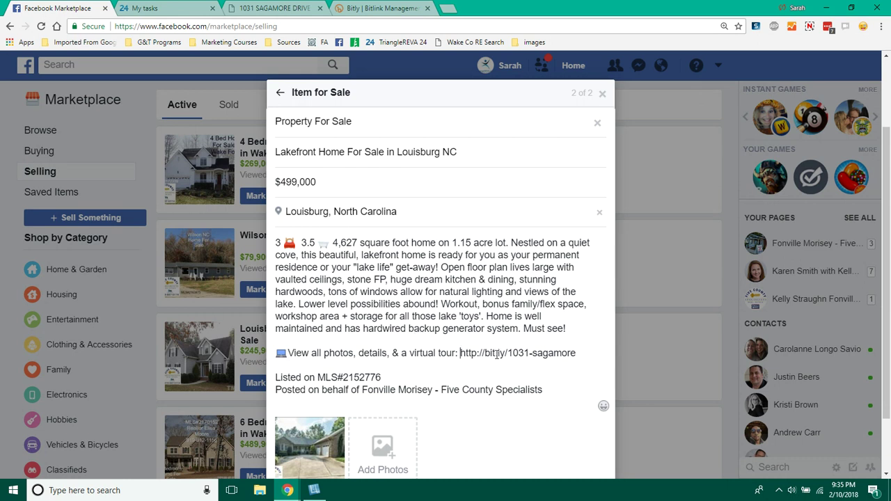
pyautogui.click(579, 353)
pyautogui.press('Return')
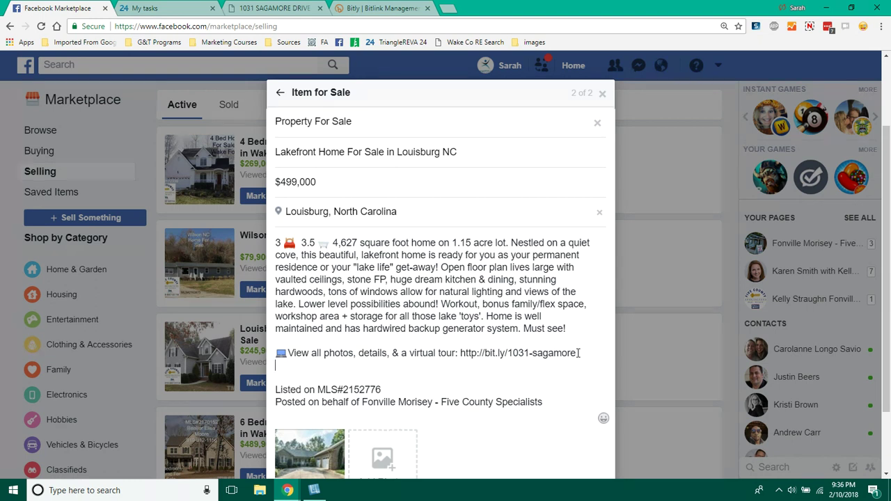
# - Insert a red telephone emoji on the new line below the tour link
pyautogui.click(863, 27)
pyautogui.write('phon')
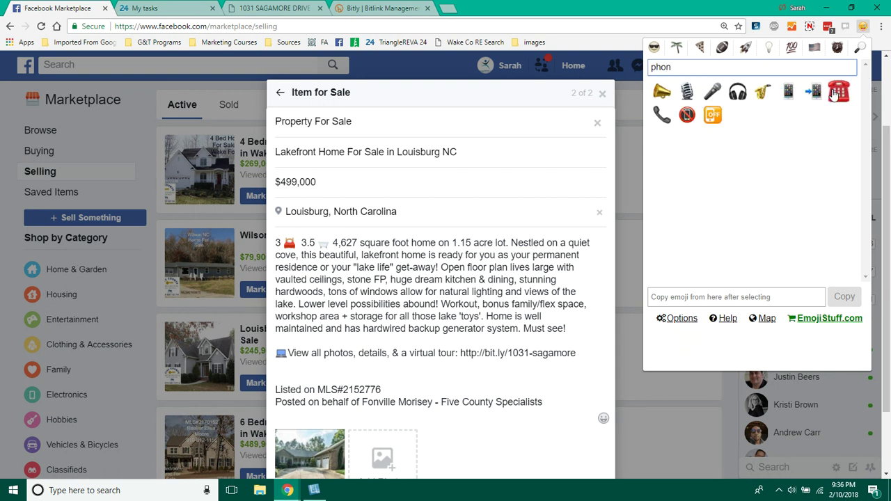
pyautogui.click(838, 93)
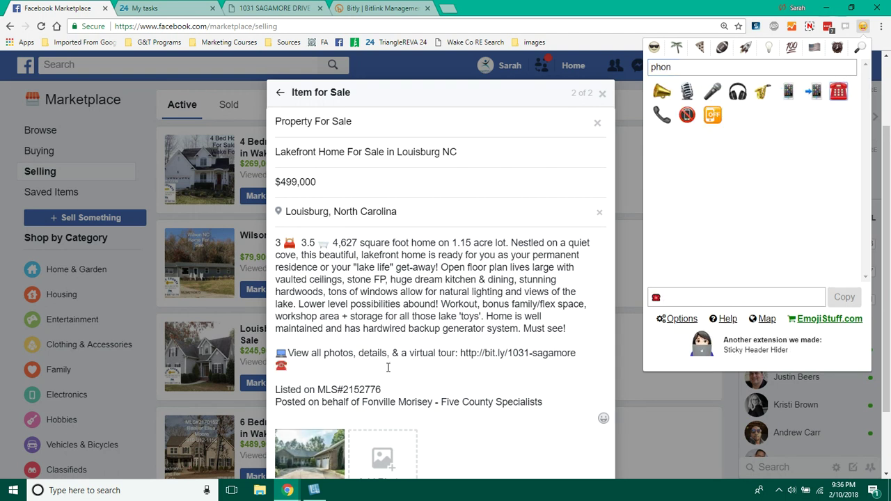
pyautogui.click(388, 368)
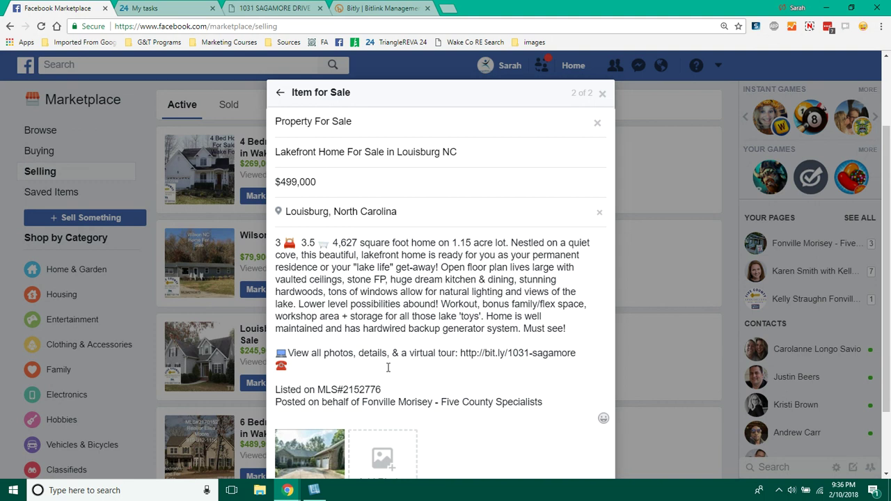
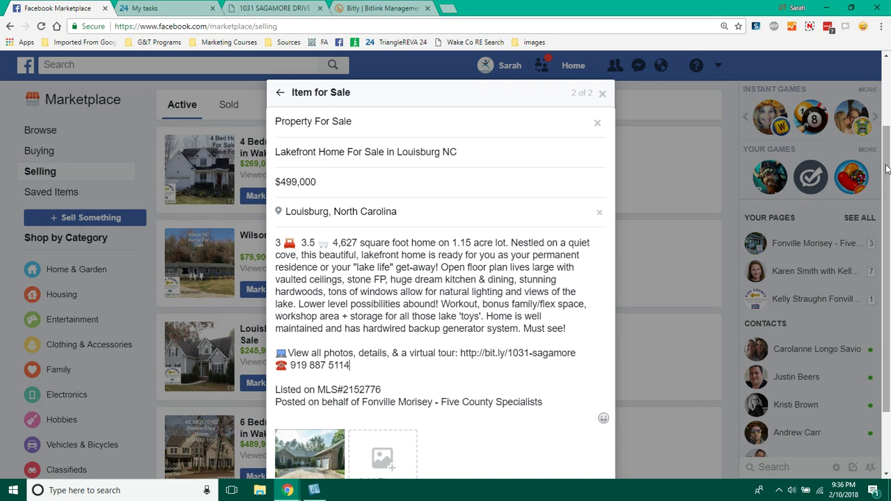
# - Type the agent's phone number after the telephone emoji
pyautogui.scroll(-1, 888, 171)
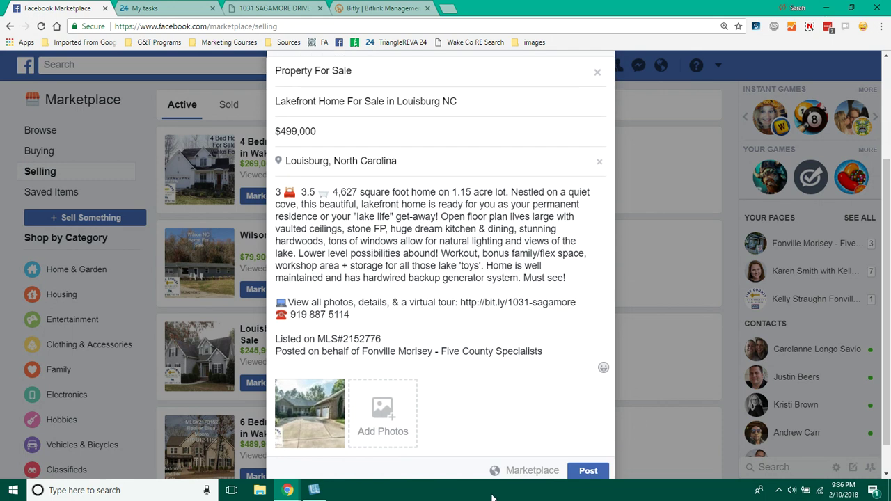
# - Add 'Lakefront Home For Sale in Louisburg' text to the house photo, shrunk and moved near the top
pyautogui.click(330, 436)
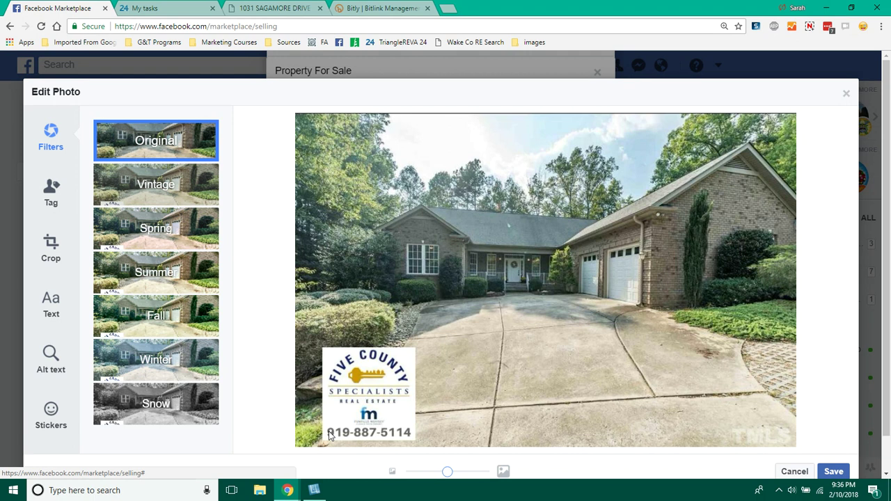
pyautogui.click(51, 304)
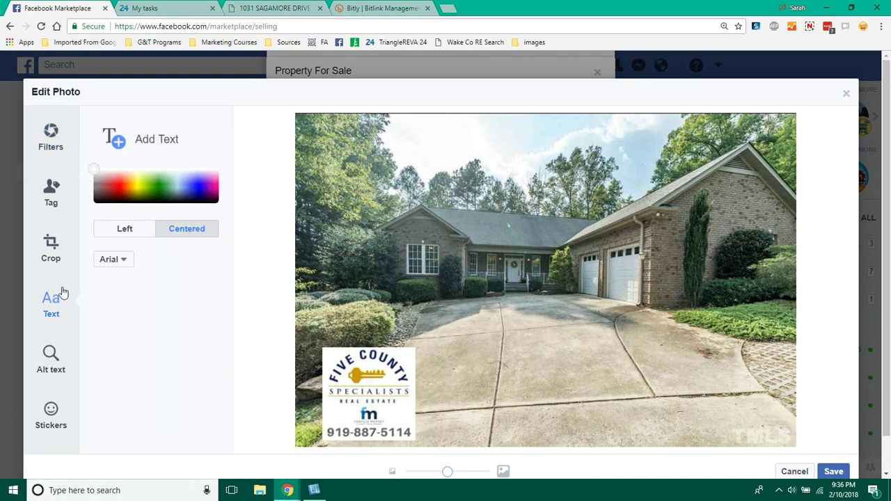
pyautogui.click(160, 141)
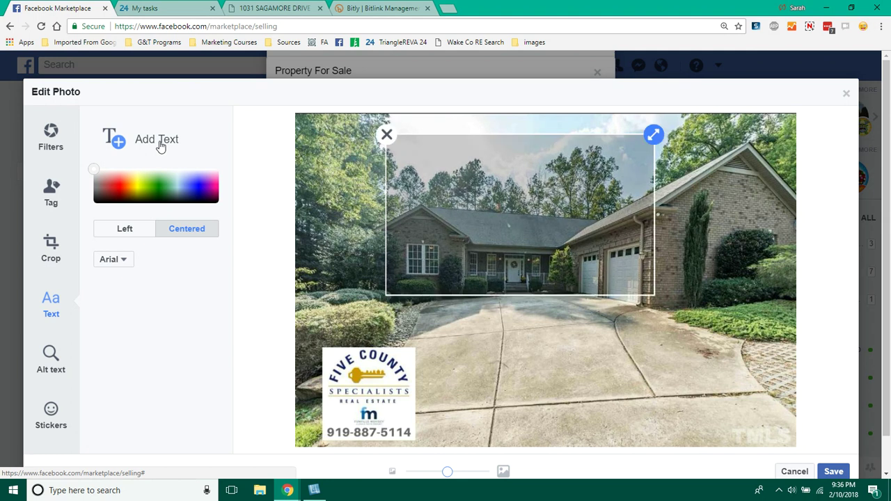
pyautogui.write('Loui')
pyautogui.press('BackSpace')
pyautogui.press('BackSpace')
pyautogui.press('BackSpace')
pyautogui.write('akefront Home For Sale in Louisburg')
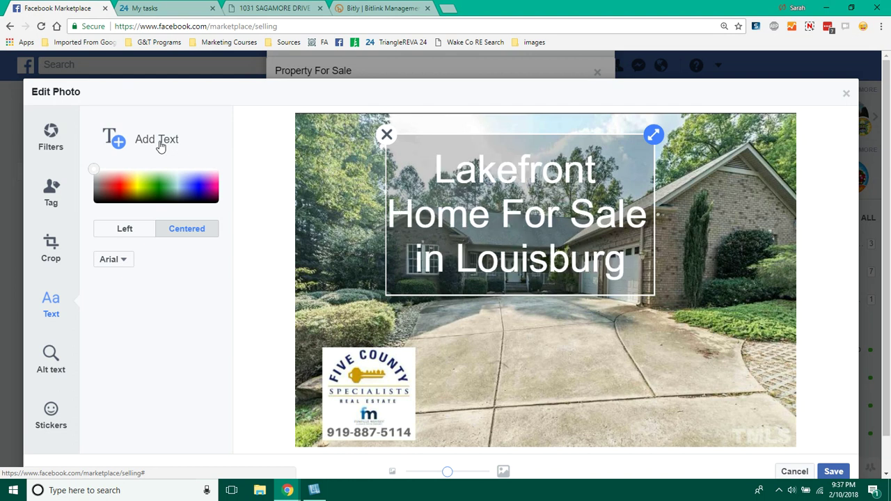
pyautogui.moveTo(655, 138); pyautogui.dragTo(614, 160)
pyautogui.moveTo(544, 219); pyautogui.dragTo(555, 179)
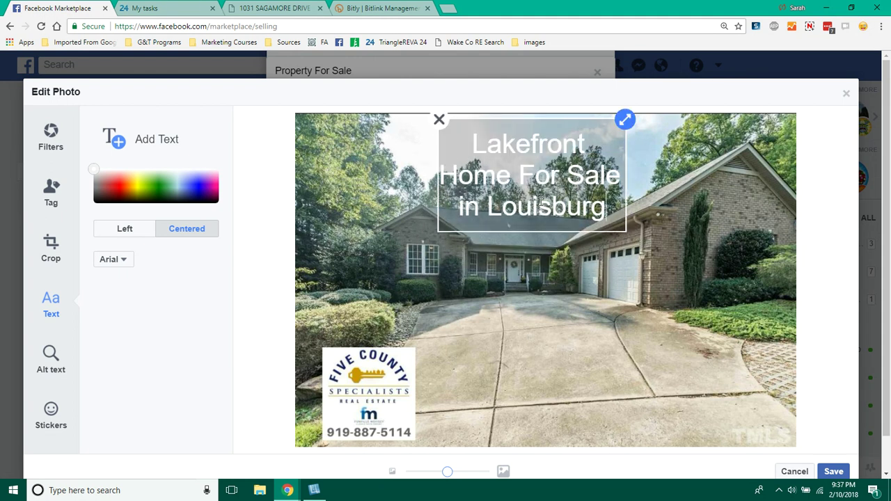
# - Color the title text dark navy and add a second text box to the photo
pyautogui.click(195, 199)
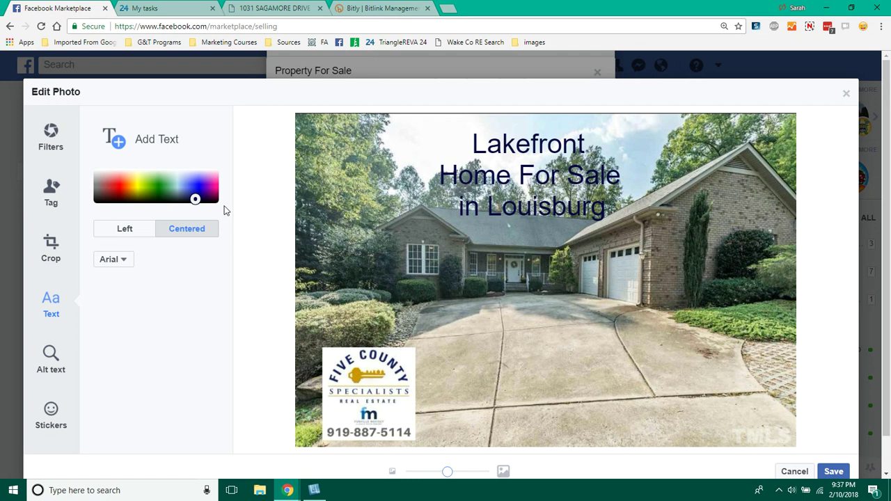
pyautogui.click(148, 141)
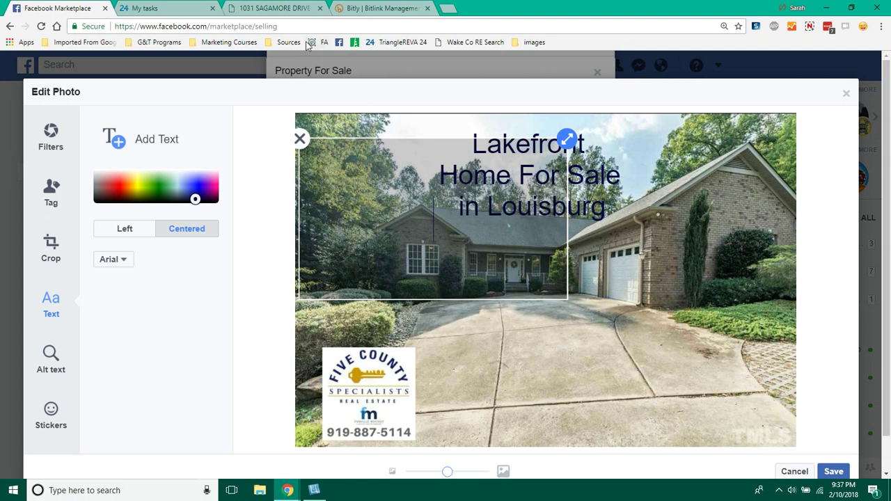
# - Enter 'MLS#' plus the MLS number copied from the property page, then shrink it above the logo
pyautogui.click(291, 10)
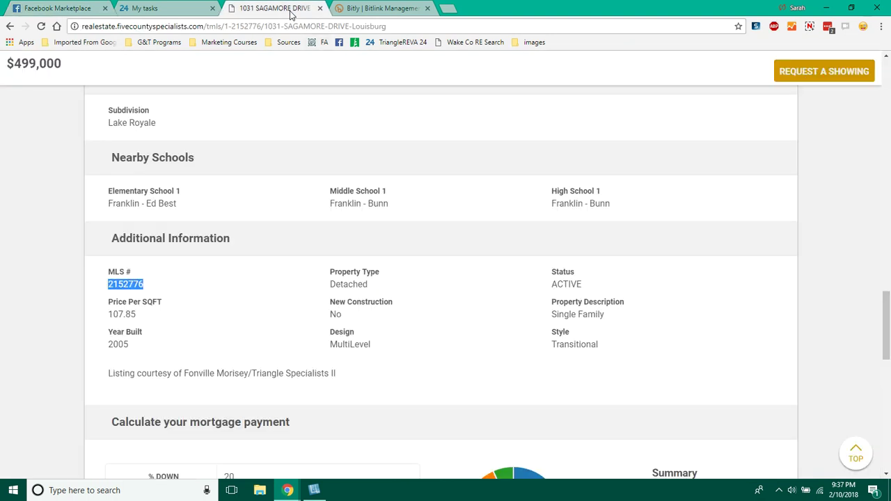
pyautogui.click(59, 8)
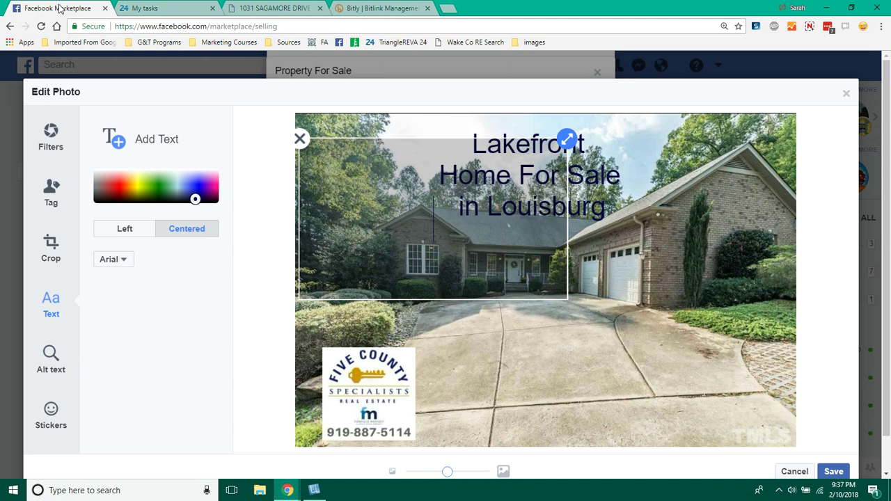
pyautogui.write('MLS')
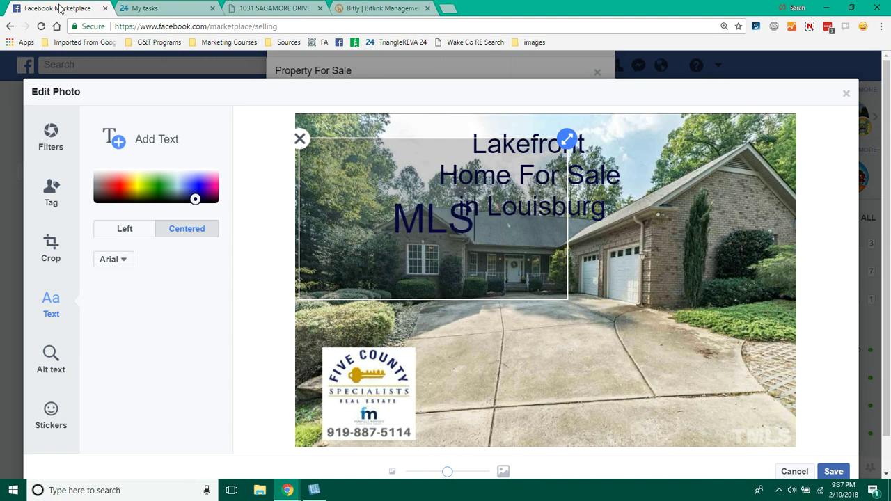
pyautogui.write('#')
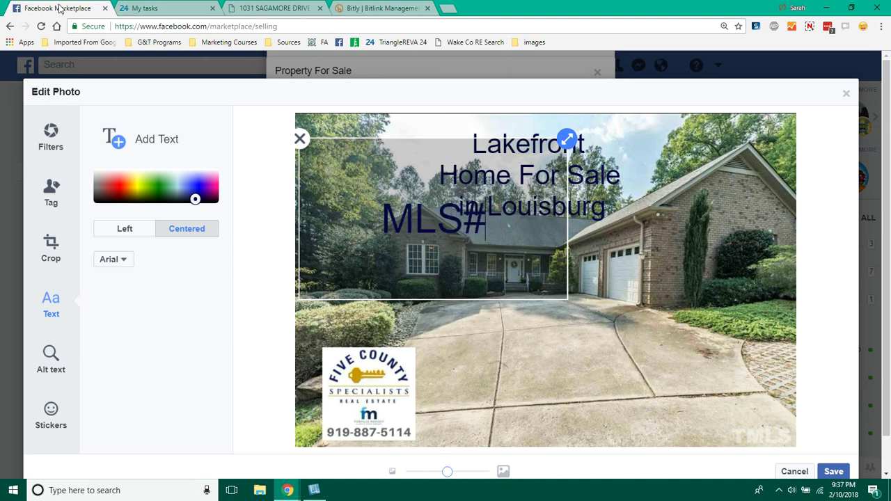
pyautogui.write('2152776')
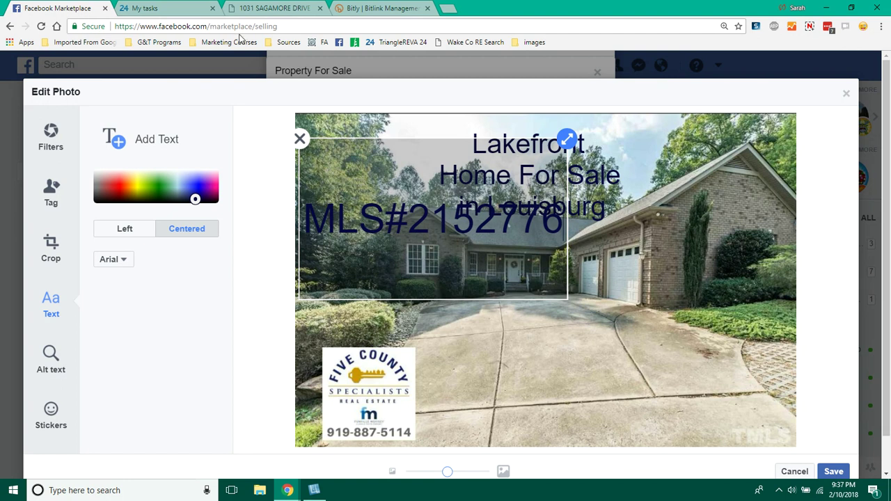
pyautogui.moveTo(568, 139); pyautogui.dragTo(479, 184)
pyautogui.moveTo(450, 227); pyautogui.dragTo(385, 346)
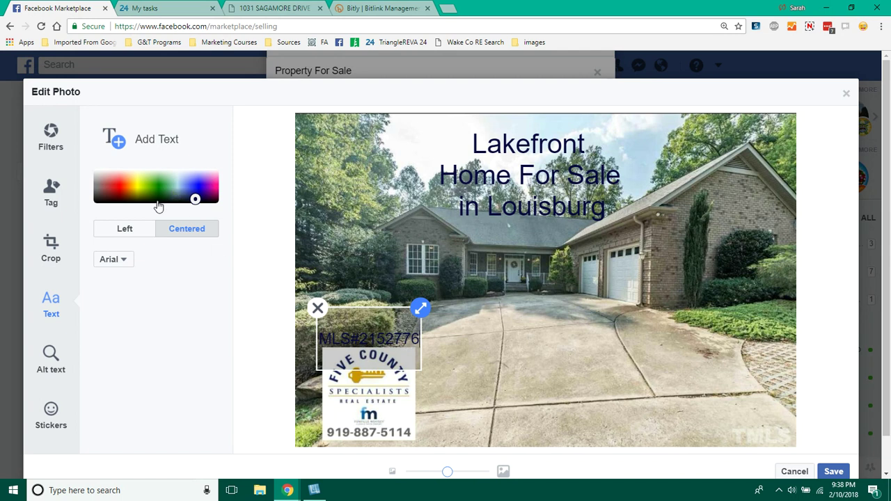
# - Turn the MLS caption white, nudge it slightly up-left, and save the edited photo
pyautogui.click(96, 174)
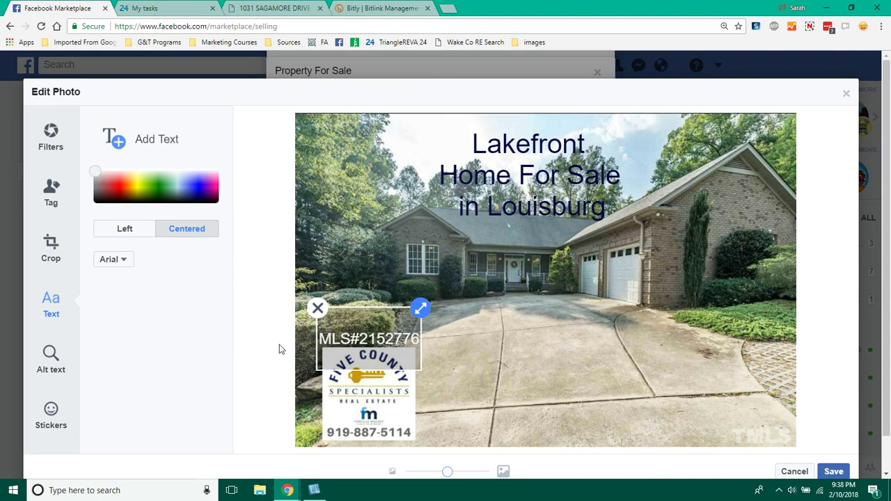
pyautogui.click(282, 350)
pyautogui.click(388, 341)
pyautogui.moveTo(385, 342); pyautogui.dragTo(378, 340)
pyautogui.click(278, 388)
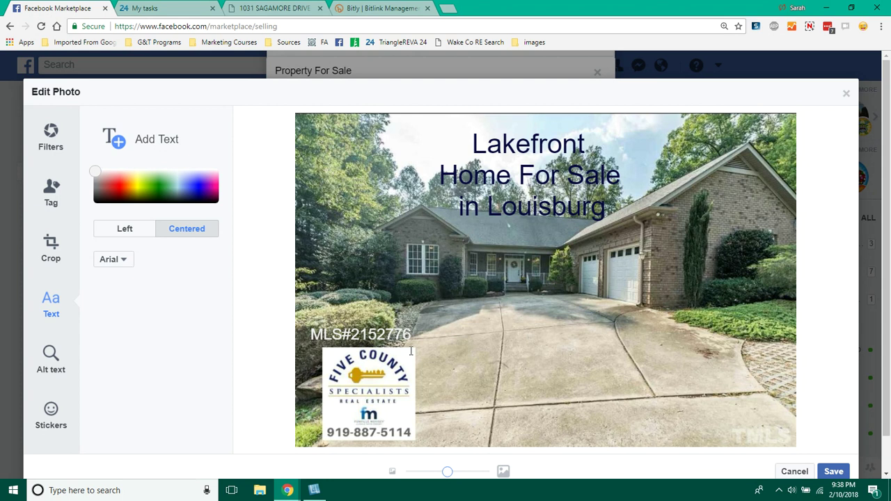
pyautogui.click(842, 471)
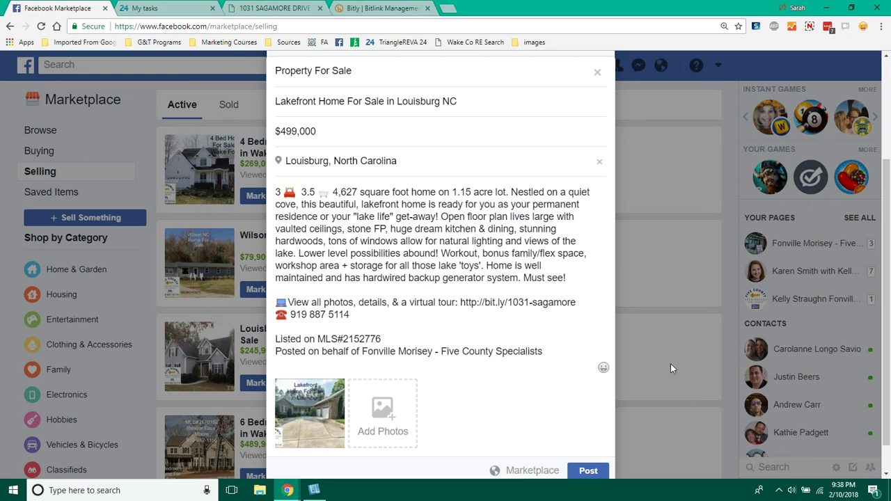
# - Post the Louisburg lakefront home listing
pyautogui.click(589, 472)
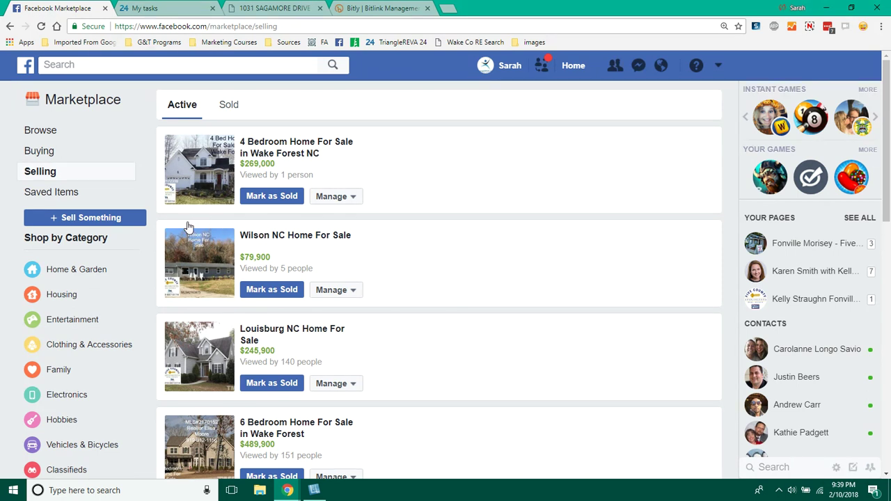
pyautogui.click(211, 269)
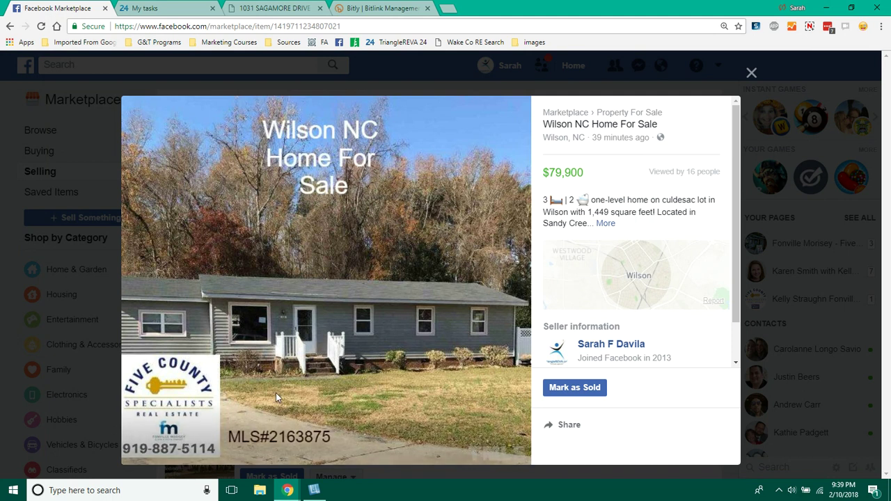
pyautogui.click(752, 73)
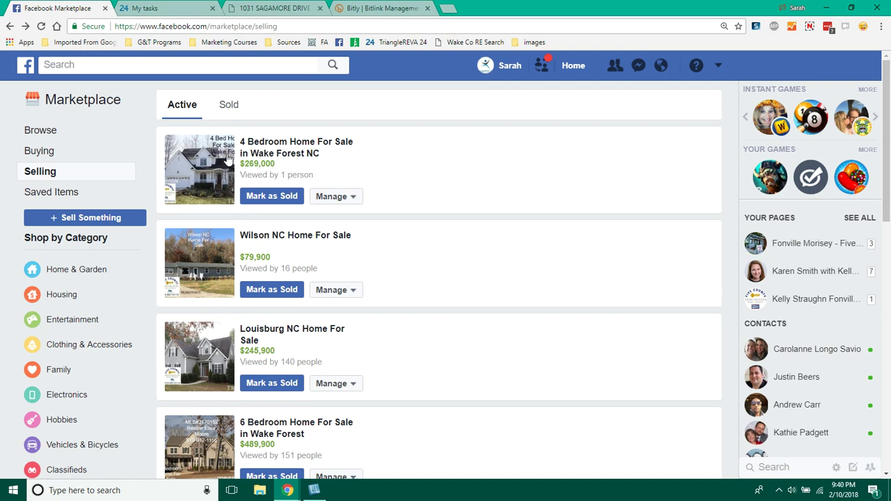
# - Reload the Selling page, then open and close the new $499,000 Lakefront listing to verify it
pyautogui.click(40, 27)
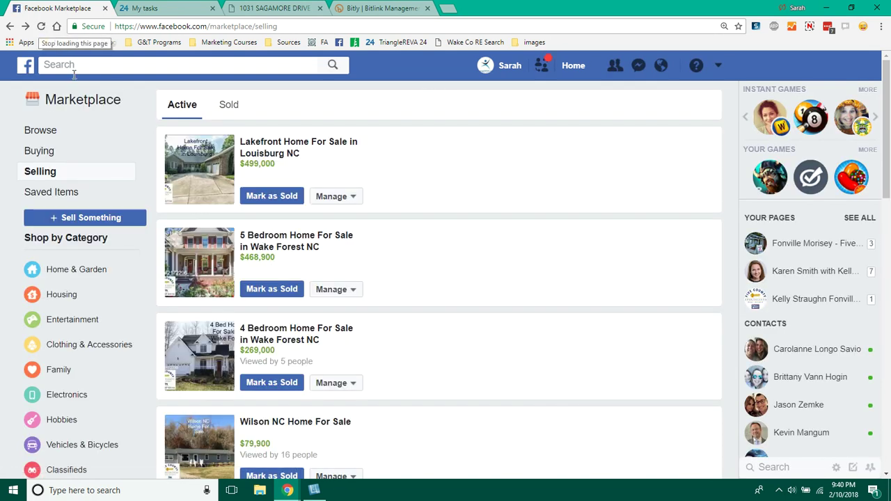
pyautogui.click(173, 192)
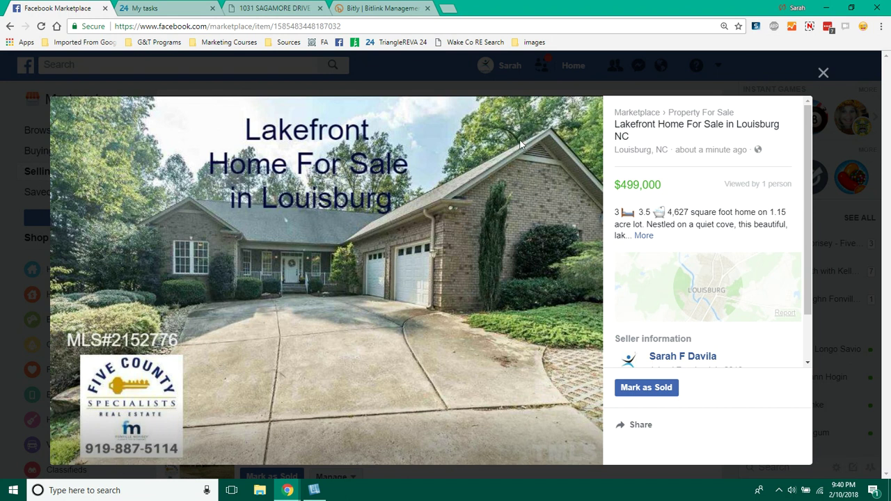
pyautogui.click(824, 75)
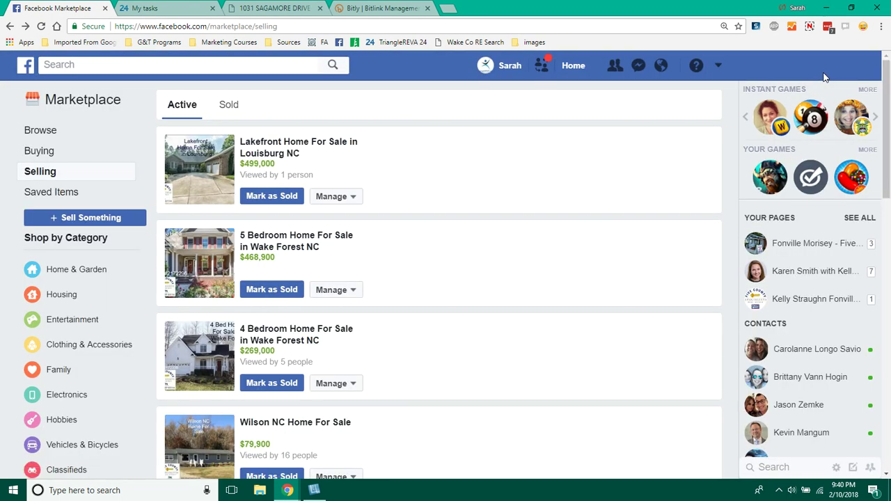